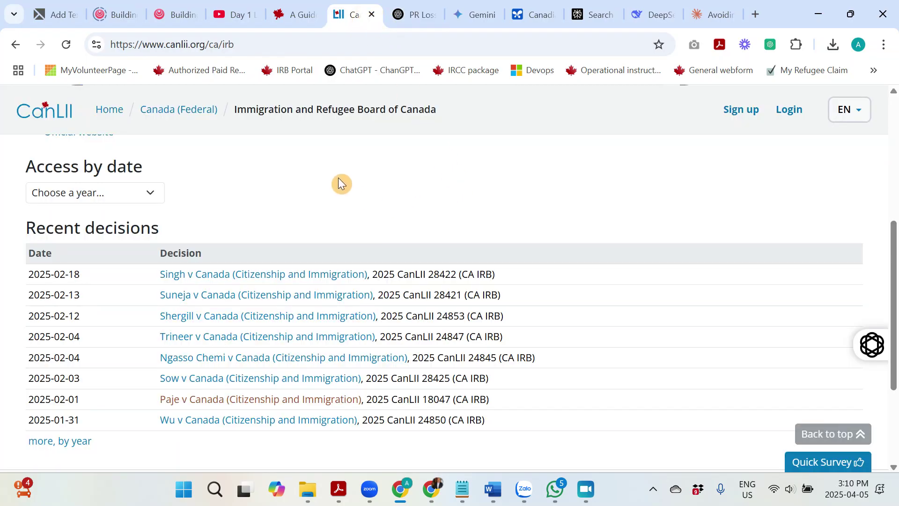
- Look over the Immigration and Refugee Board page on CanLII and browse its full list of 2025 decisions
{"action": "scroll", "coordinate": [339, 176], "scroll_direction": "down", "scroll_amount": 3}
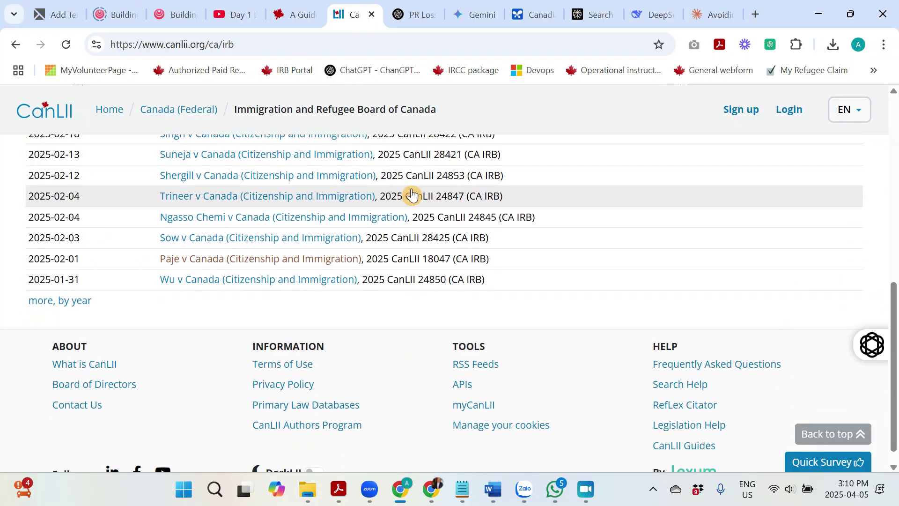
{"action": "scroll", "coordinate": [410, 195], "scroll_direction": "up", "scroll_amount": 3}
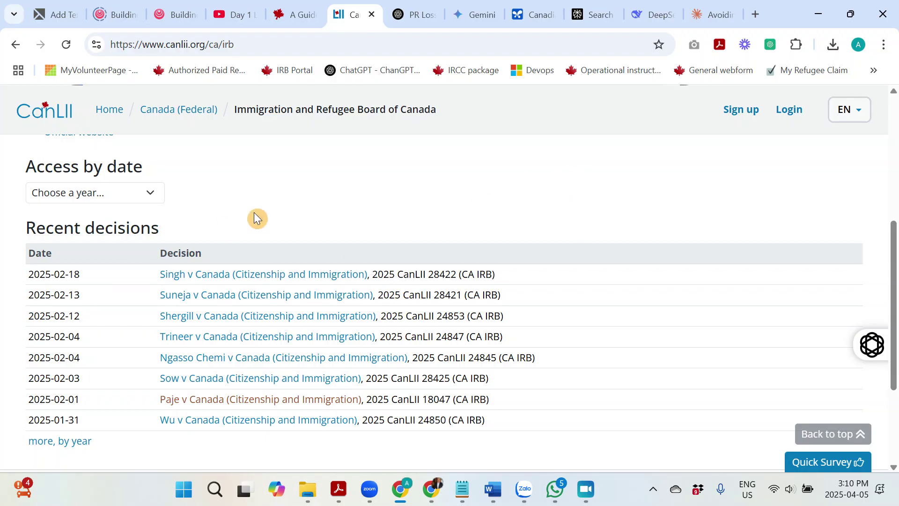
{"action": "scroll", "coordinate": [277, 218], "scroll_direction": "up", "scroll_amount": 5}
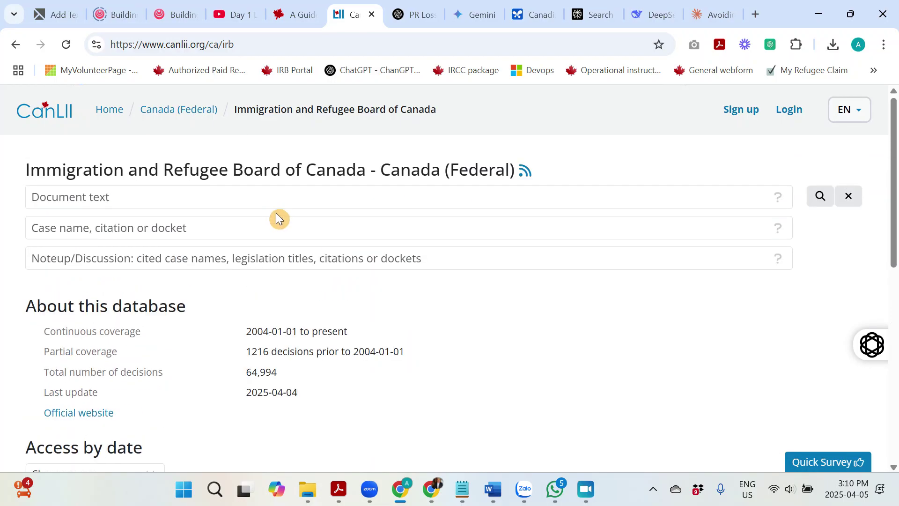
{"action": "scroll", "coordinate": [305, 202], "scroll_direction": "down", "scroll_amount": 5}
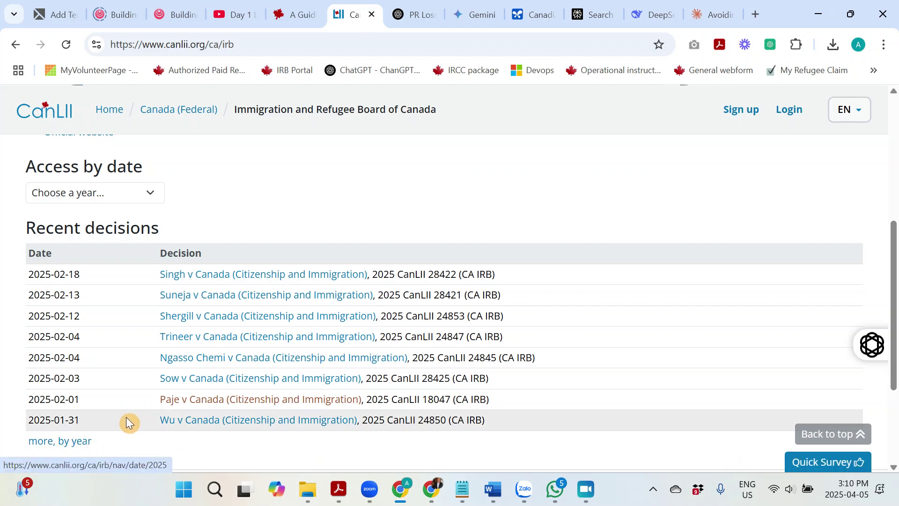
{"action": "left_click", "coordinate": [76, 447]}
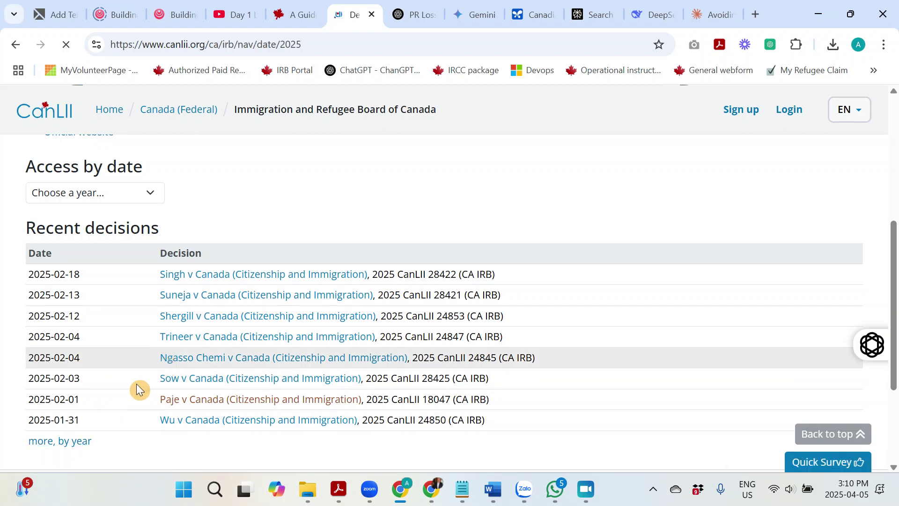
{"action": "scroll", "coordinate": [136, 360], "scroll_direction": "down", "scroll_amount": 10}
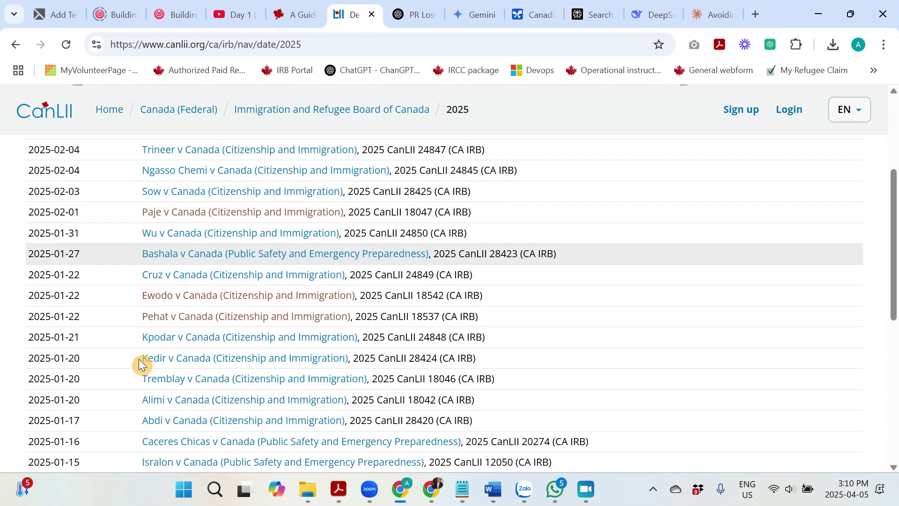
{"action": "scroll", "coordinate": [138, 359], "scroll_direction": "up", "scroll_amount": 4}
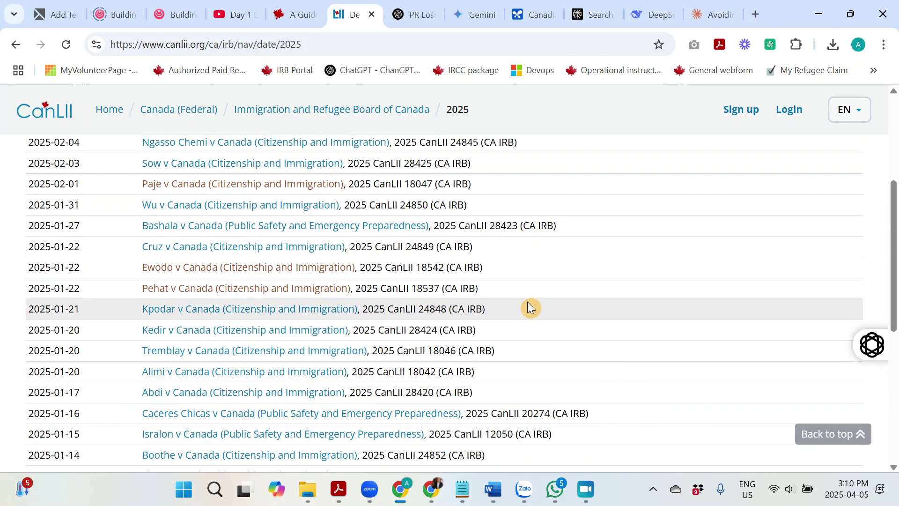
{"action": "scroll", "coordinate": [528, 305], "scroll_direction": "up", "scroll_amount": 4}
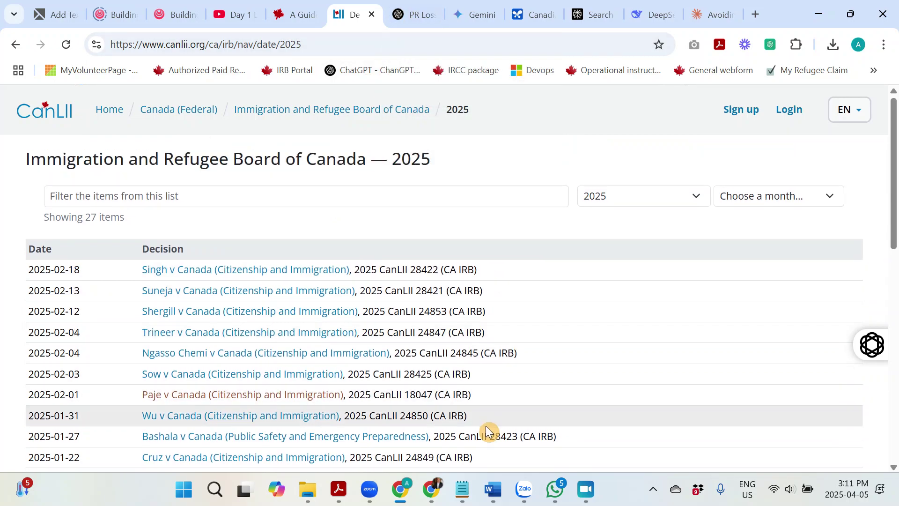
- Switch to Notepad, maximize the Canlii prompt note and review its opening request, highlighting the part about other sources
{"action": "left_click", "coordinate": [463, 490]}
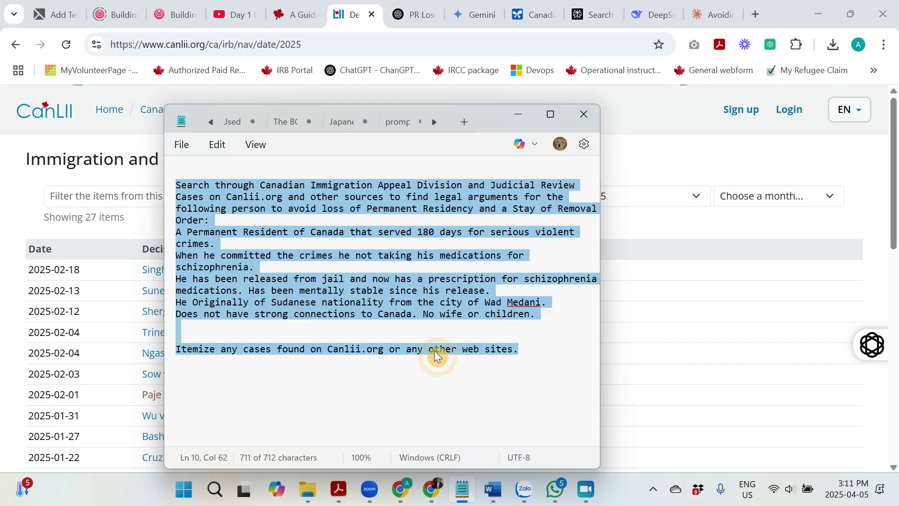
{"action": "left_click", "coordinate": [551, 114]}
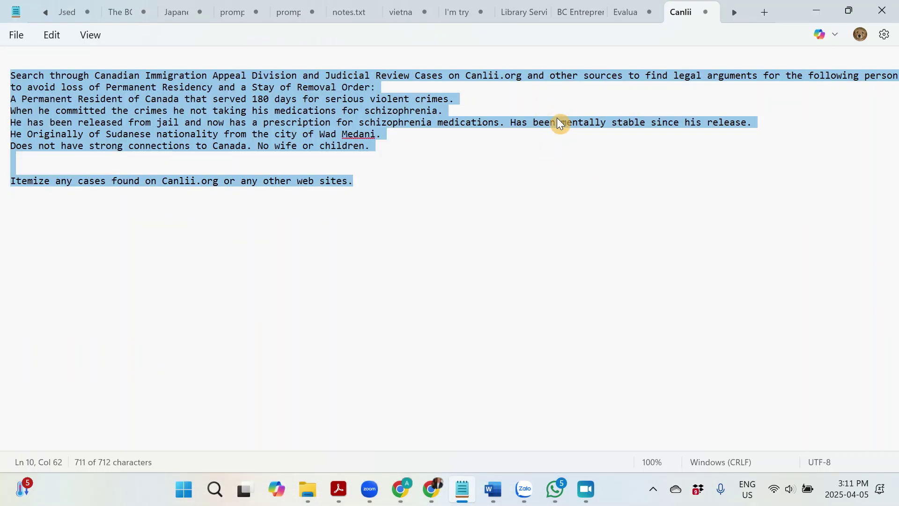
{"action": "left_click", "coordinate": [506, 75]}
{"action": "left_click_drag", "start_coordinate": [539, 75], "coordinate": [646, 75]}
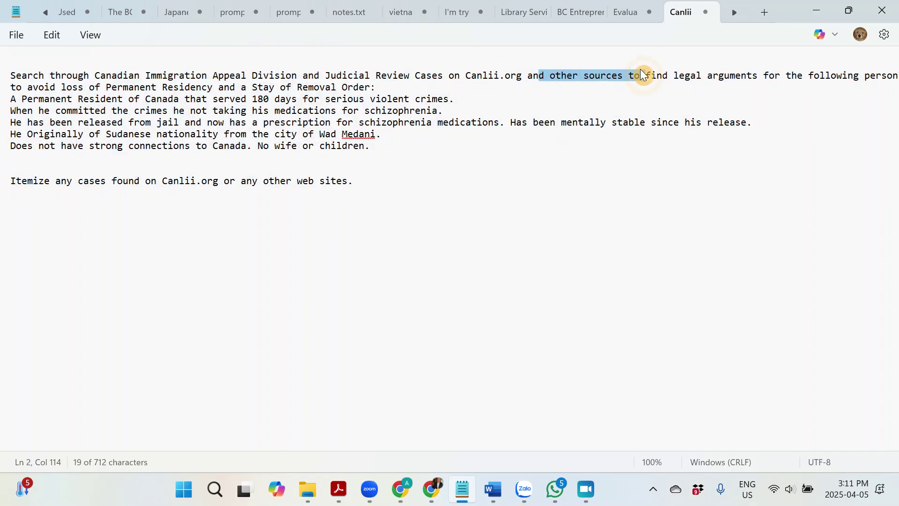
{"action": "left_click", "coordinate": [593, 97]}
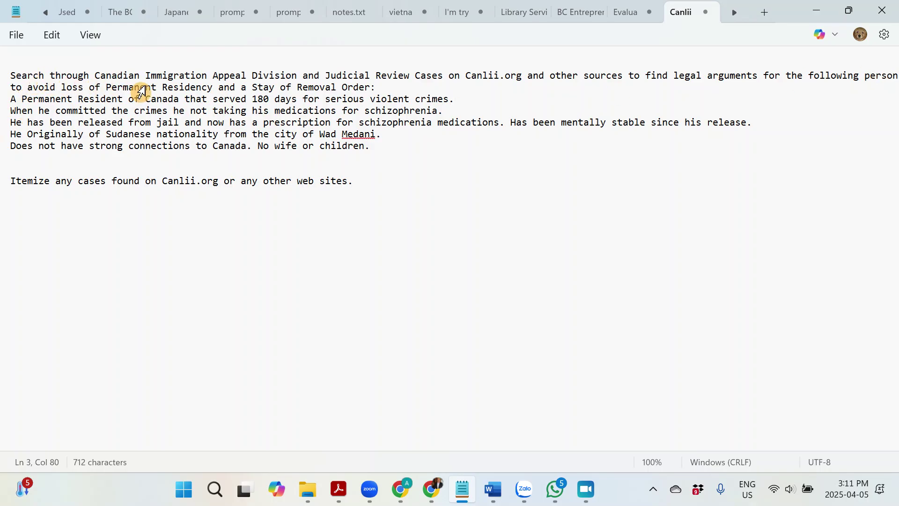
- Insert "was" before "not taking his medications" in the prompt's sentence about when the crimes were committed
{"action": "left_click", "coordinate": [389, 88]}
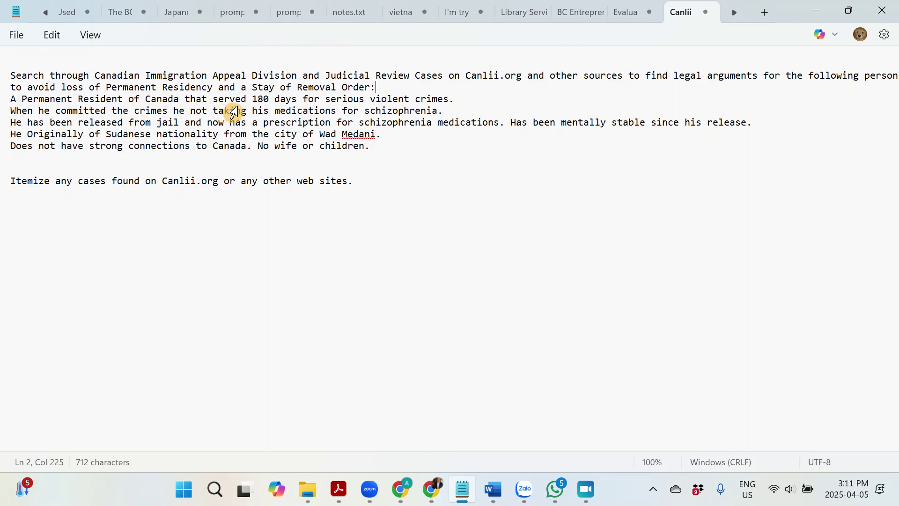
{"action": "left_click", "coordinate": [192, 111]}
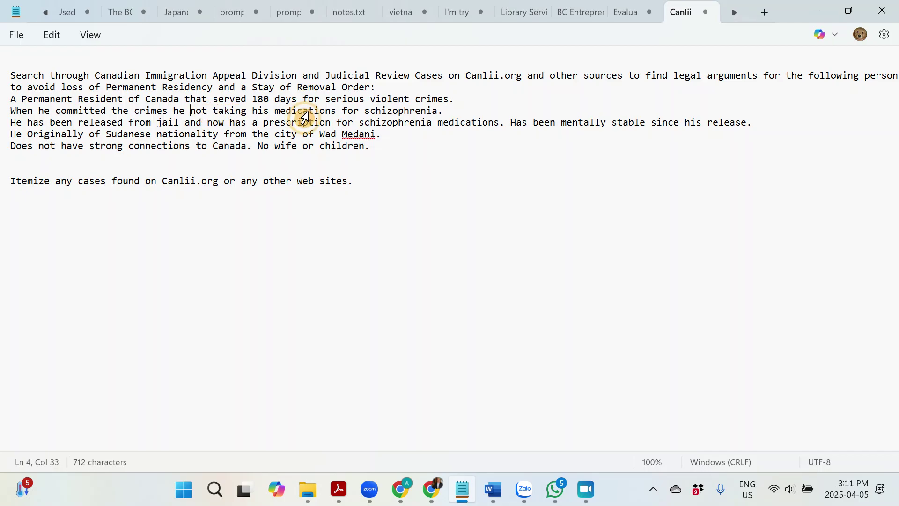
{"action": "type", "text": "was"}
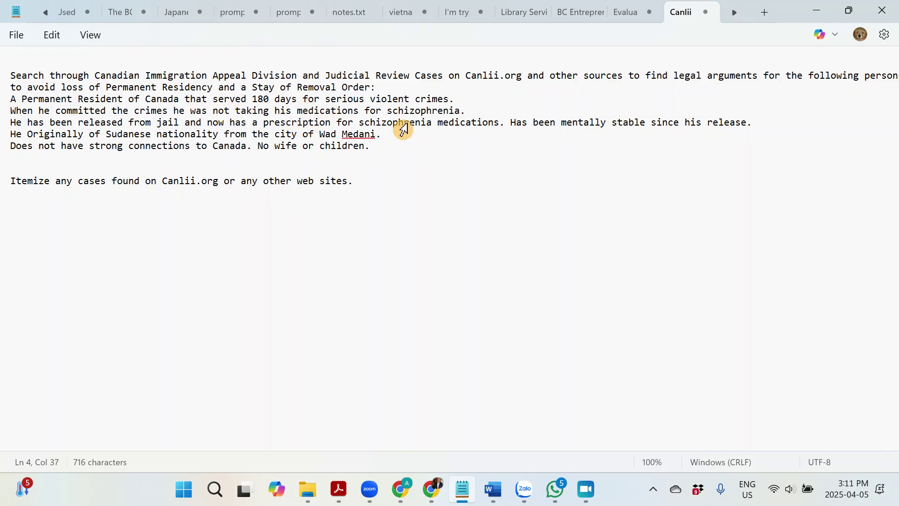
{"action": "left_click", "coordinate": [482, 111]}
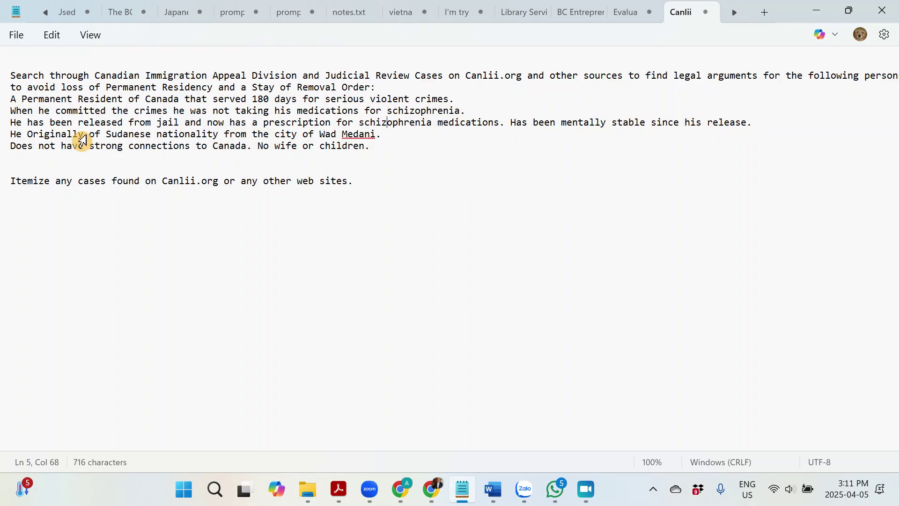
- Insert "is" before "Originally" in the prompt's sentence about Sudanese nationality
{"action": "left_click", "coordinate": [28, 135]}
{"action": "type", "text": "is"}
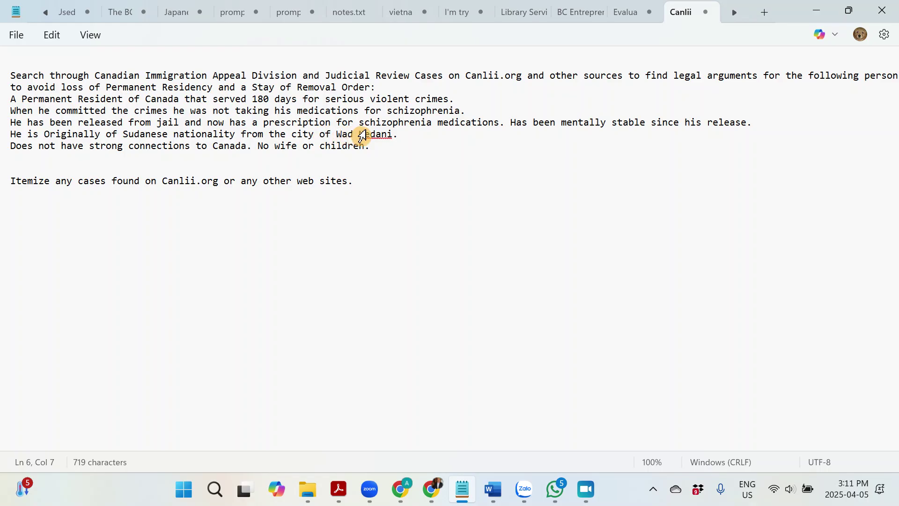
{"action": "left_click", "coordinate": [421, 137]}
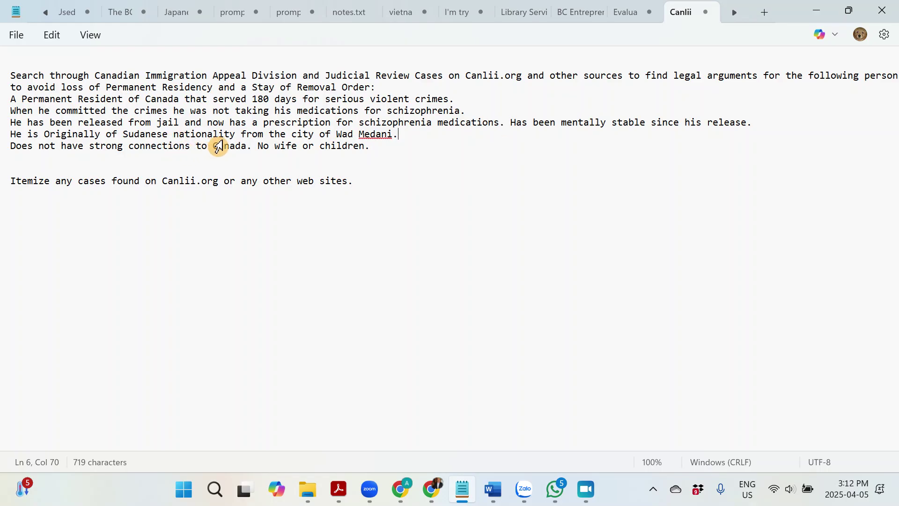
- Highlight the sentence "No wife or children." in the prompt, and minimize the note to return to the browser
{"action": "left_click", "coordinate": [382, 147]}
{"action": "left_click_drag", "start_coordinate": [382, 147], "coordinate": [270, 147]}
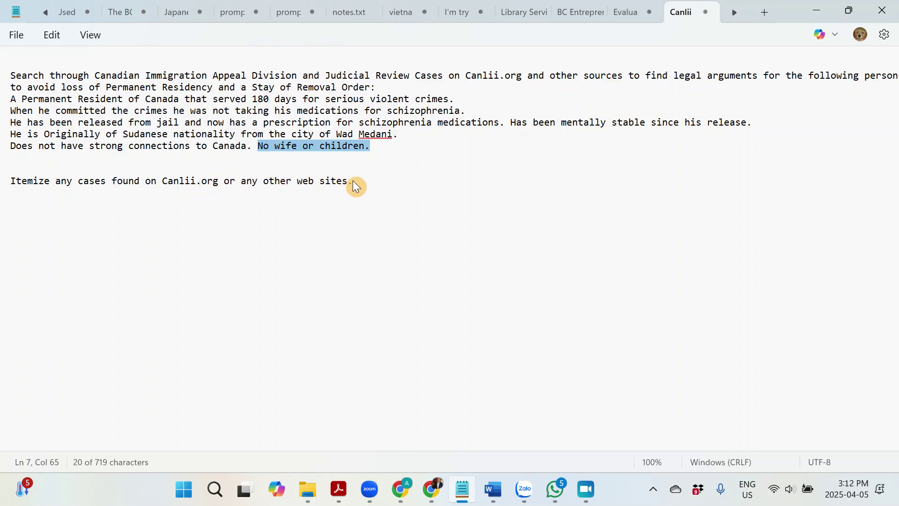
{"action": "left_click", "coordinate": [825, 11]}
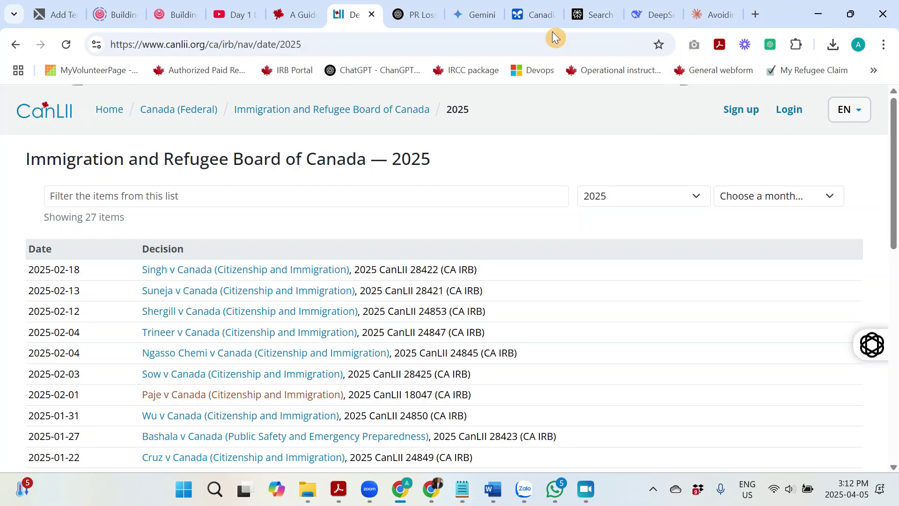
- Check the ChatGPT deep research progress and skim the beginning of Gemini's report on legal arguments against removal
{"action": "left_click", "coordinate": [410, 19]}
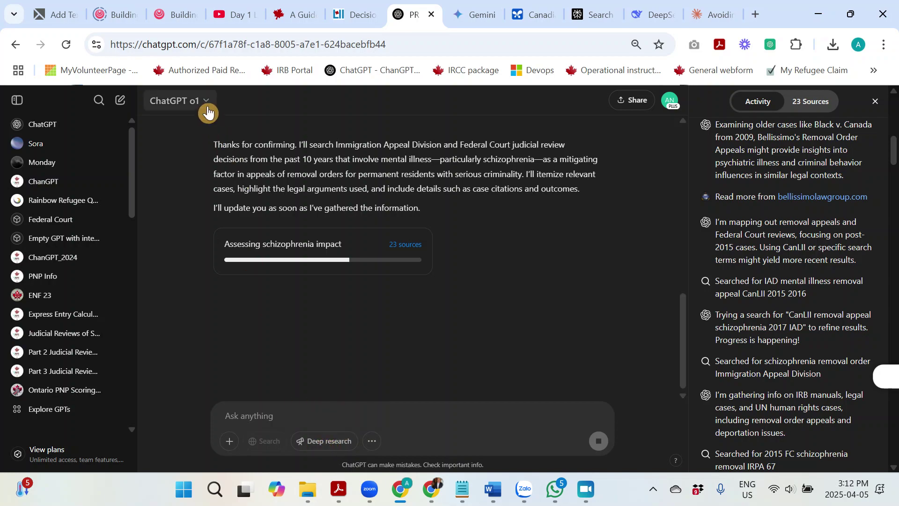
{"action": "left_click", "coordinate": [485, 16]}
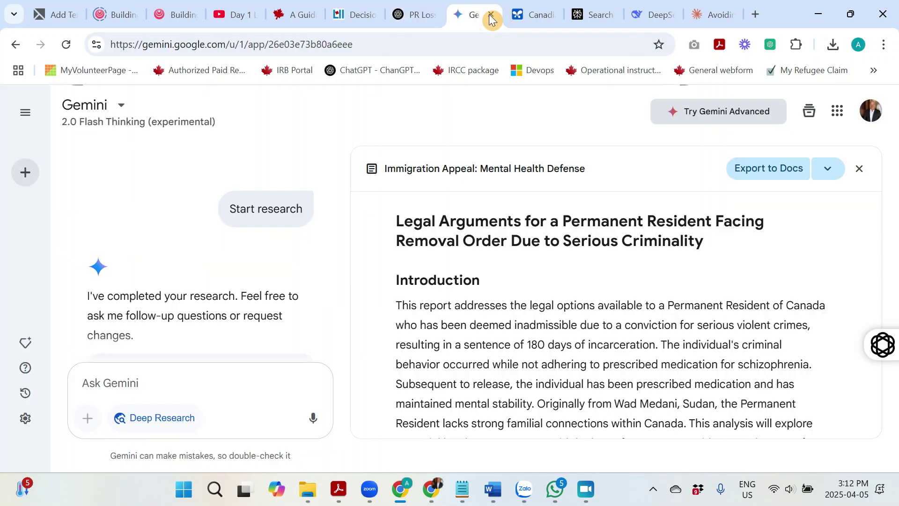
{"action": "scroll", "coordinate": [510, 254], "scroll_direction": "down", "scroll_amount": 8}
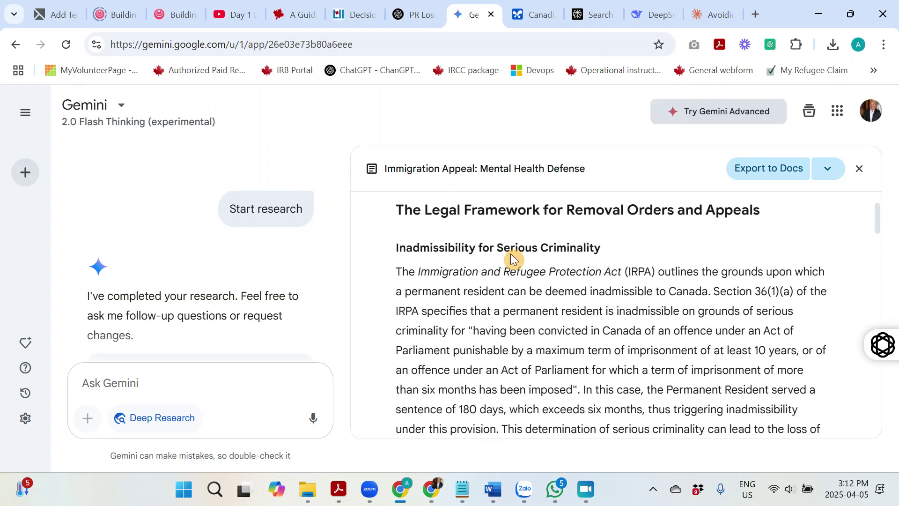
{"action": "scroll", "coordinate": [511, 254], "scroll_direction": "up", "scroll_amount": 5}
{"action": "scroll", "coordinate": [511, 253], "scroll_direction": "up", "scroll_amount": 3}
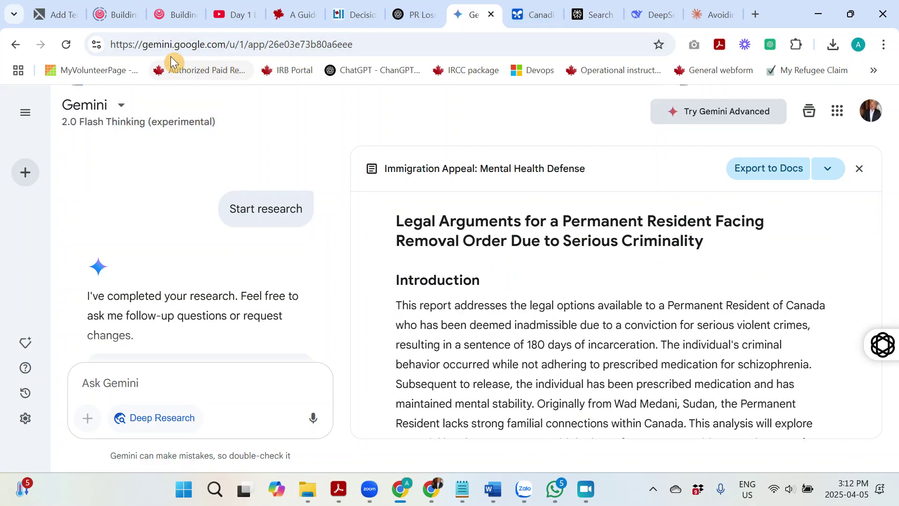
- View the responses to the same prompt in Google AI Studio, Perplexity and DeepSeek in turn
{"action": "left_click", "coordinate": [530, 15]}
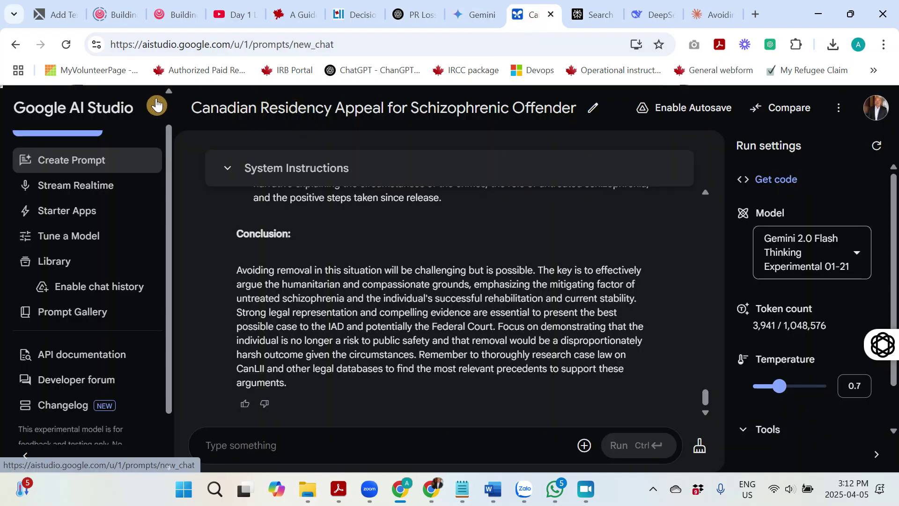
{"action": "key", "text": "ctrl+Tab"}
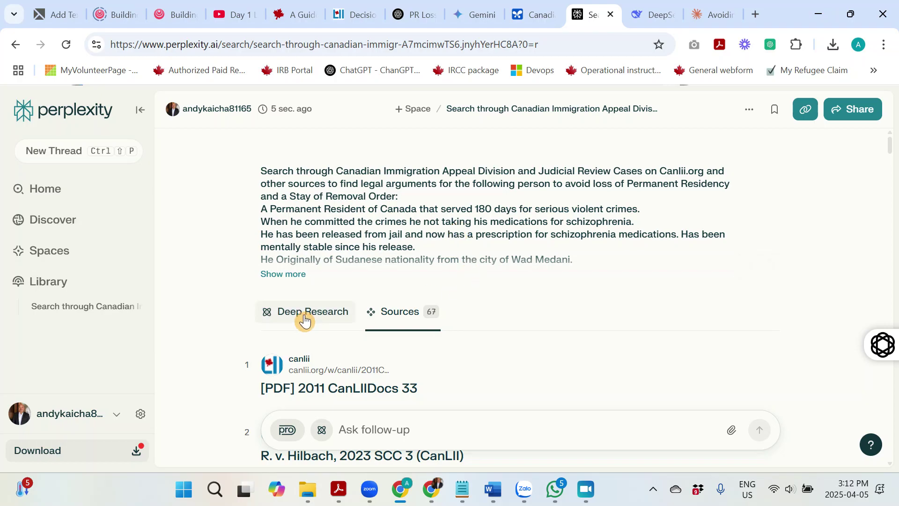
{"action": "left_click", "coordinate": [646, 22]}
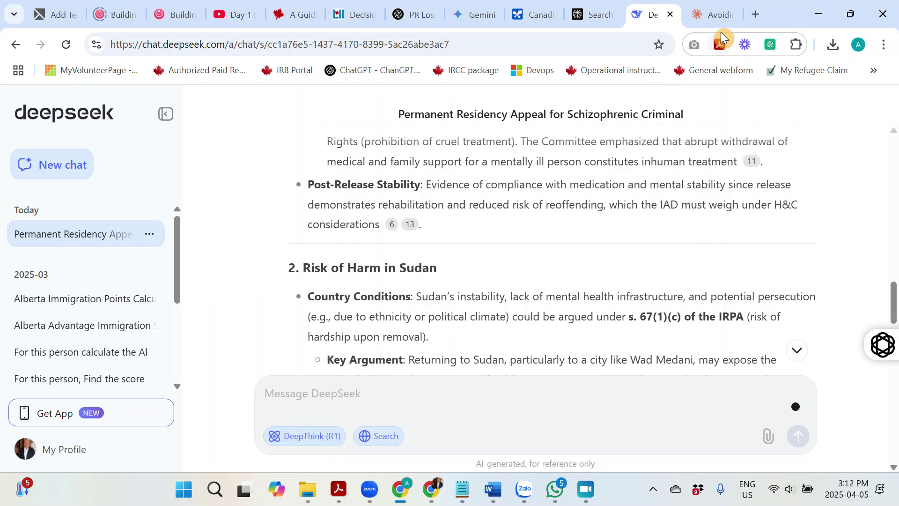
- Open the Claude conversation and go back through its answer to the original prompt at the beginning
{"action": "left_click", "coordinate": [712, 14]}
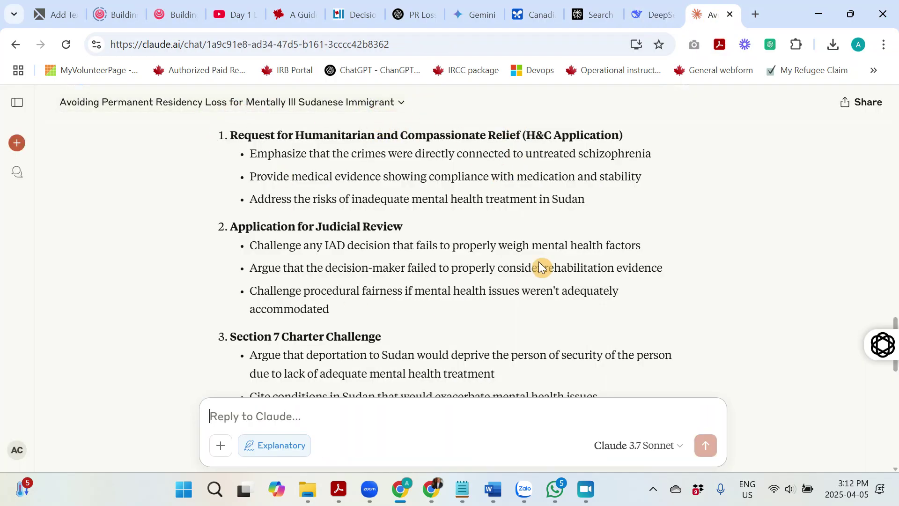
{"action": "left_click", "coordinate": [585, 490]}
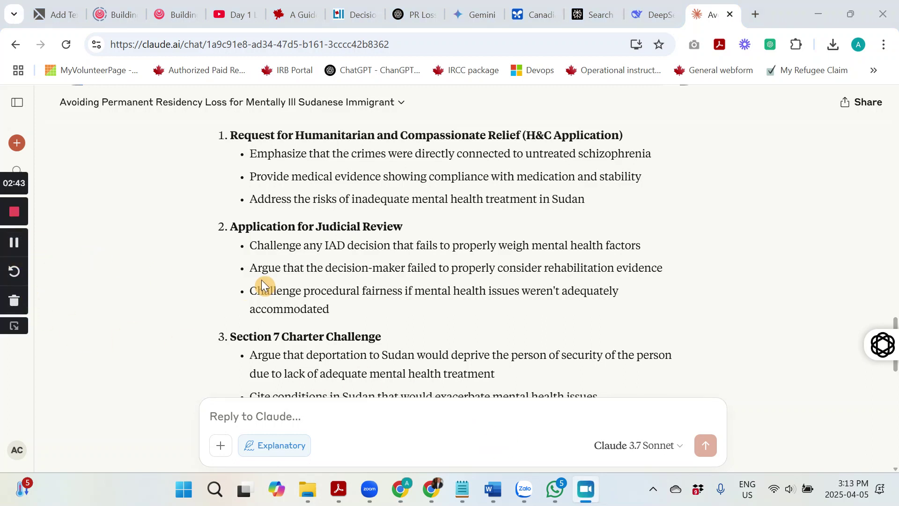
{"action": "scroll", "coordinate": [470, 270], "scroll_direction": "up", "scroll_amount": 1}
{"action": "scroll", "coordinate": [471, 270], "scroll_direction": "up", "scroll_amount": 4}
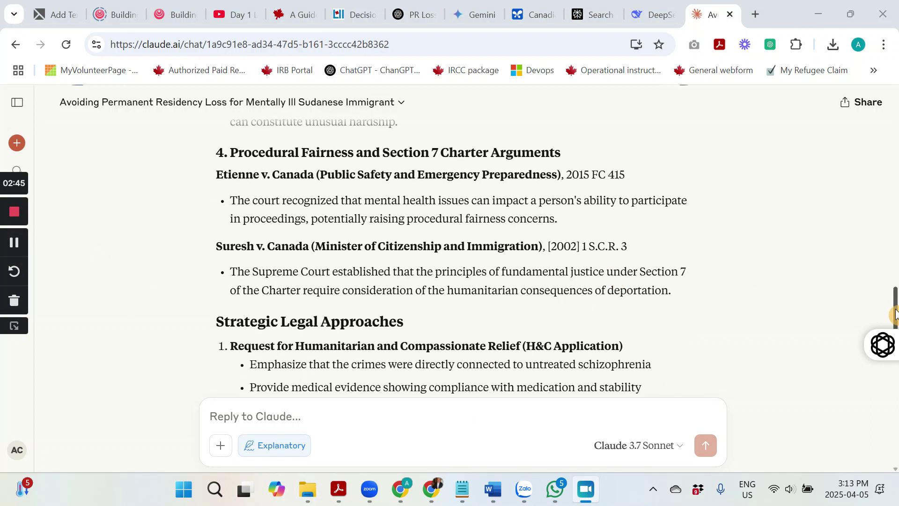
{"action": "left_click_drag", "start_coordinate": [894, 314], "coordinate": [891, 117]}
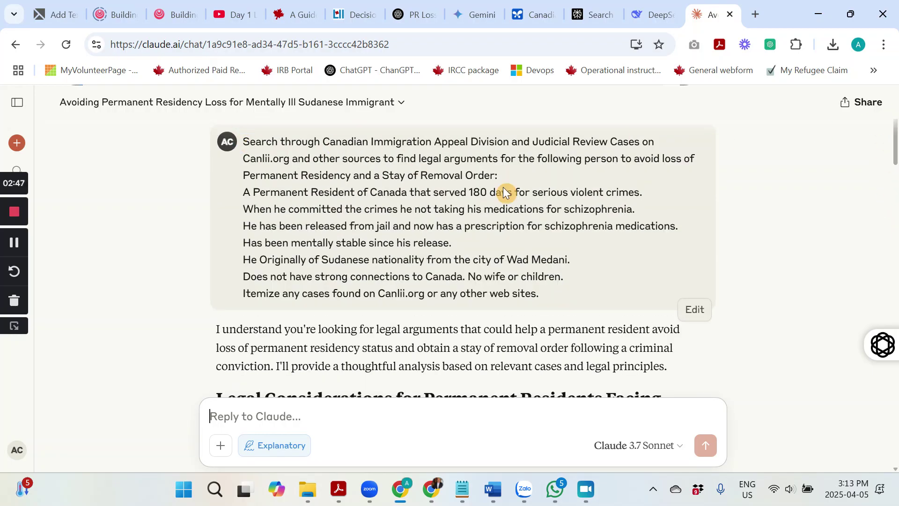
- Return to the ChatGPT conversation, review the original prompt and highlight the clarifying questions that follow it
{"action": "left_click", "coordinate": [415, 15]}
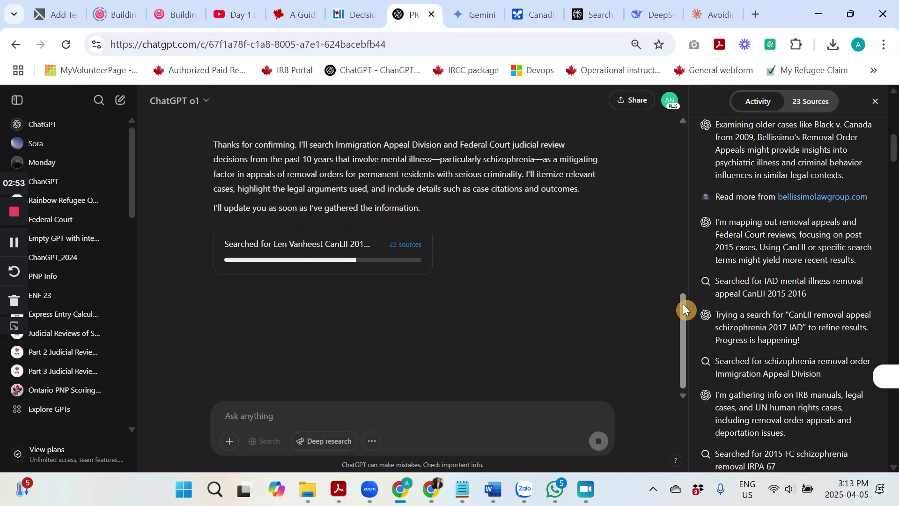
{"action": "left_click_drag", "start_coordinate": [683, 303], "coordinate": [675, 120]}
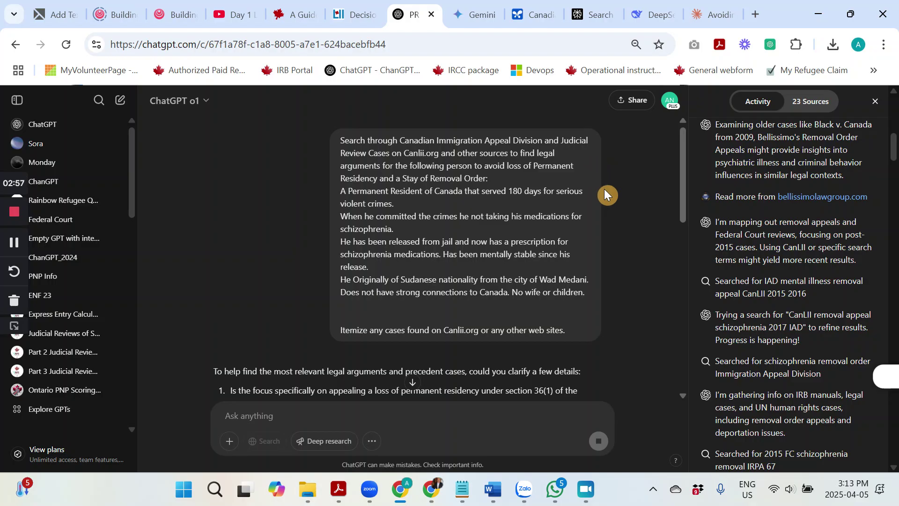
{"action": "scroll", "coordinate": [605, 189], "scroll_direction": "down", "scroll_amount": 2}
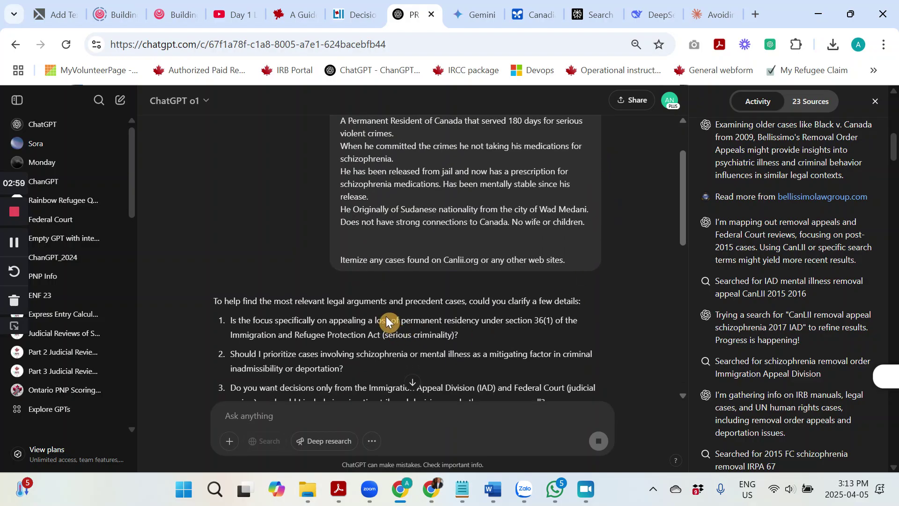
{"action": "scroll", "coordinate": [386, 316], "scroll_direction": "down", "scroll_amount": 2}
{"action": "left_click_drag", "start_coordinate": [208, 223], "coordinate": [324, 351]}
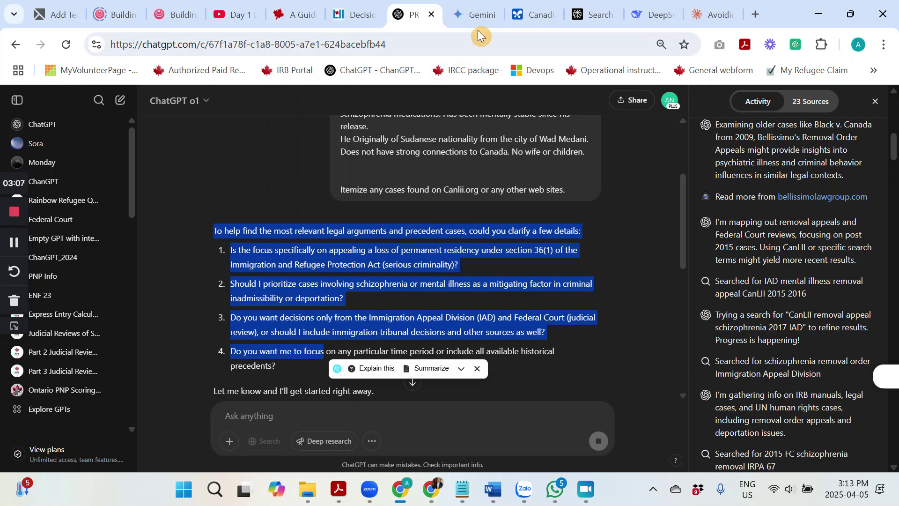
- Glance at the Gemini report and the Google AI Studio answer, and return to the ChatGPT conversation
{"action": "left_click", "coordinate": [477, 15]}
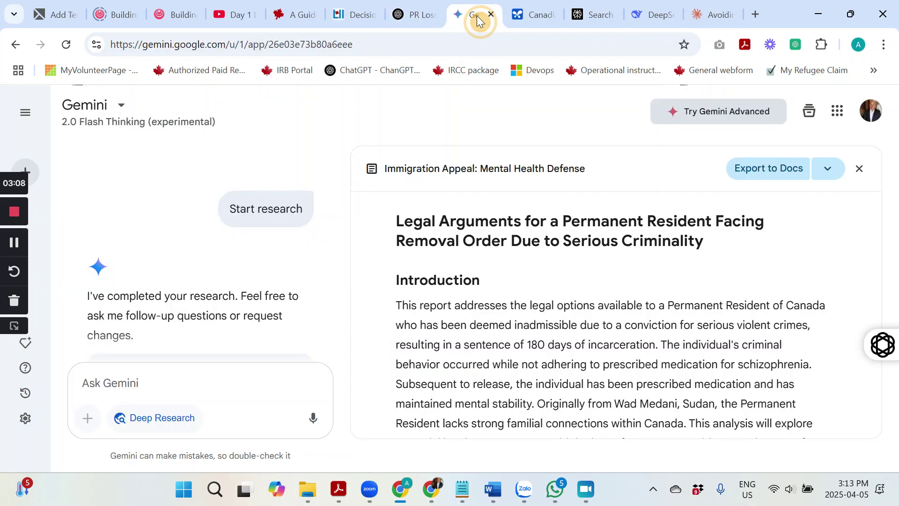
{"action": "left_click", "coordinate": [526, 15]}
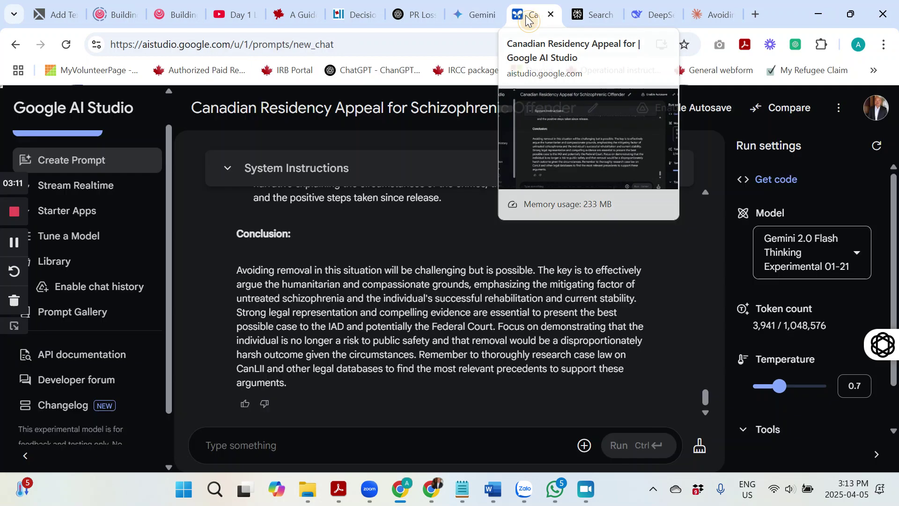
{"action": "left_click", "coordinate": [417, 14]}
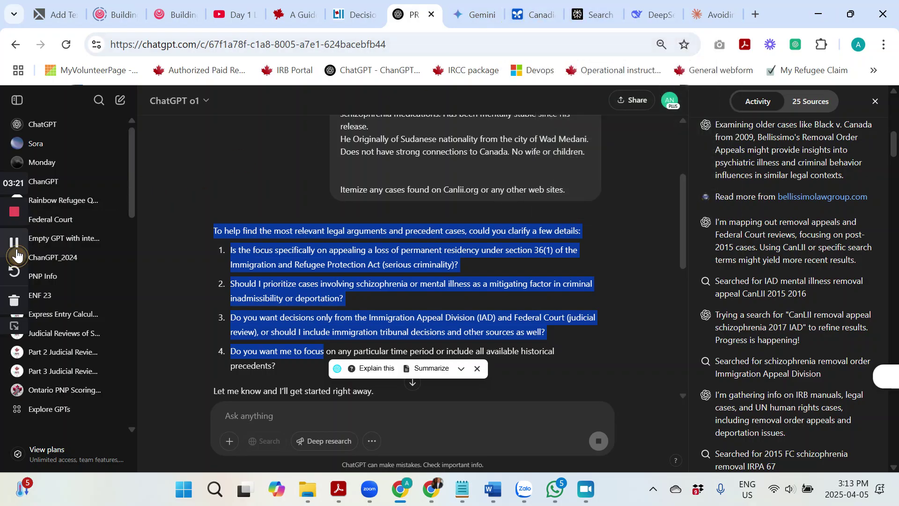
- Review ChatGPT's clarifying questions, the reply given and the deep research progress, and skim the activity log of searches and sources
{"action": "left_click", "coordinate": [241, 229]}
{"action": "scroll", "coordinate": [273, 237], "scroll_direction": "down", "scroll_amount": 3}
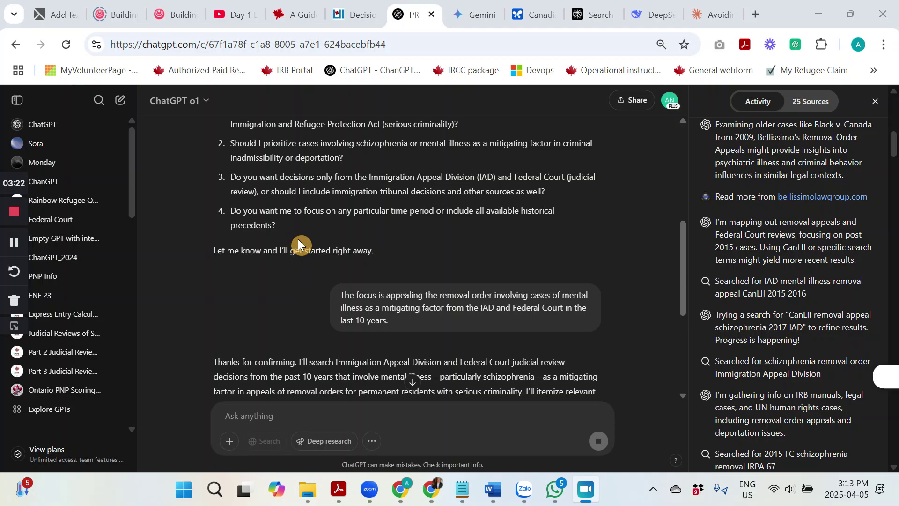
{"action": "scroll", "coordinate": [298, 238], "scroll_direction": "down", "scroll_amount": 5}
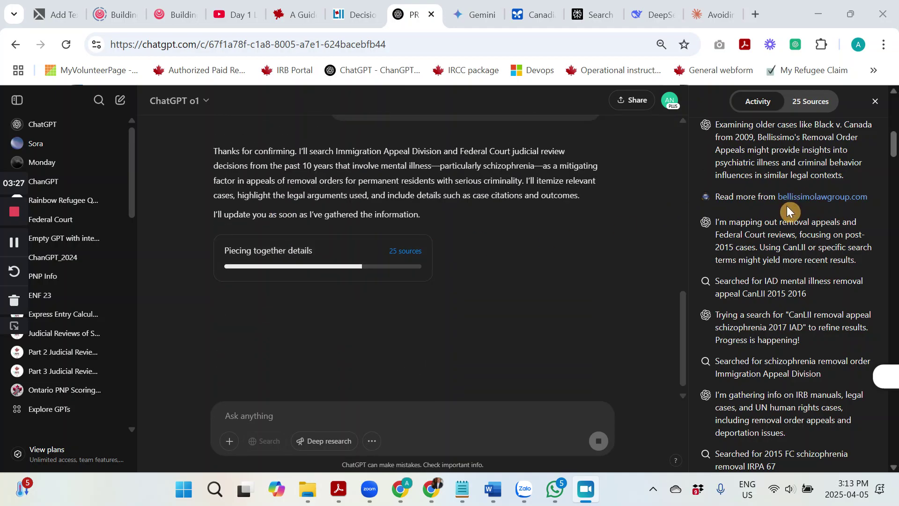
{"action": "scroll", "coordinate": [787, 206], "scroll_direction": "down", "scroll_amount": 6}
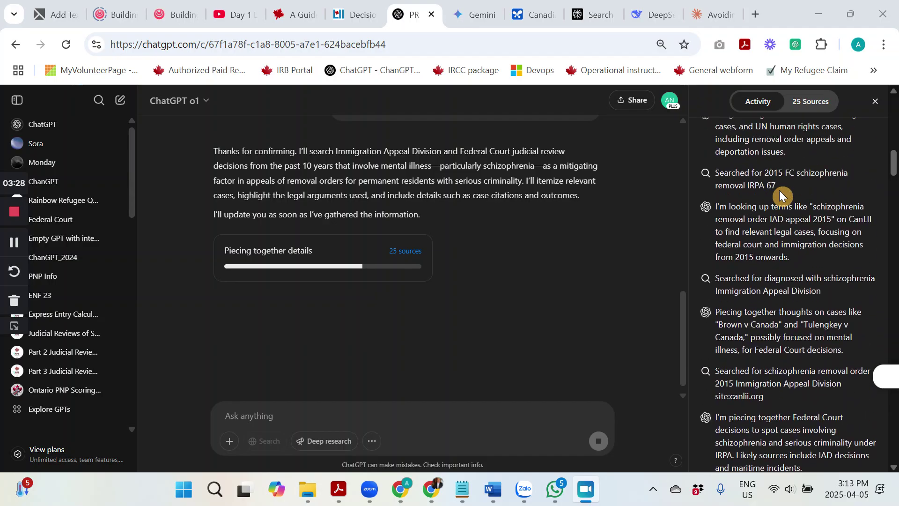
{"action": "scroll", "coordinate": [780, 196], "scroll_direction": "down", "scroll_amount": 5}
{"action": "scroll", "coordinate": [772, 183], "scroll_direction": "down", "scroll_amount": 6}
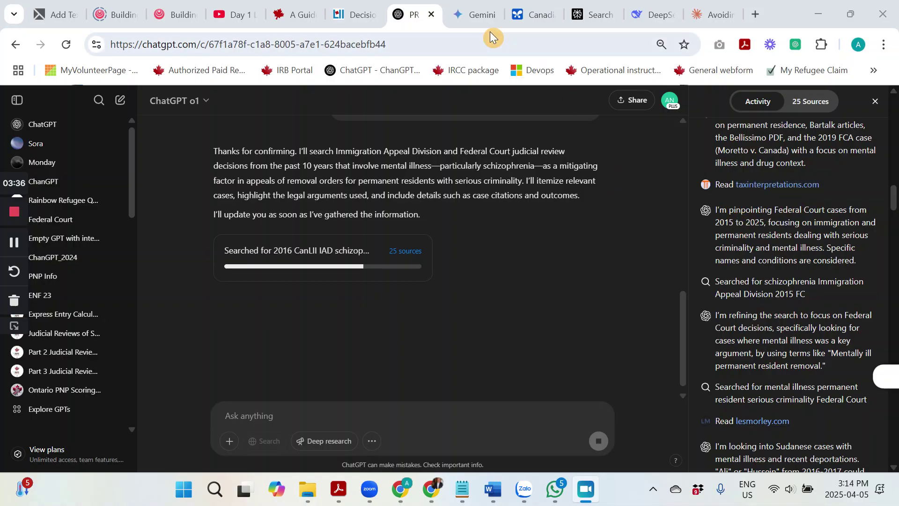
- Skim Gemini's report from its introduction through the appeal rights and humanitarian considerations to the section on mental illness resources
{"action": "left_click", "coordinate": [472, 19]}
{"action": "scroll", "coordinate": [584, 211], "scroll_direction": "down", "scroll_amount": 7}
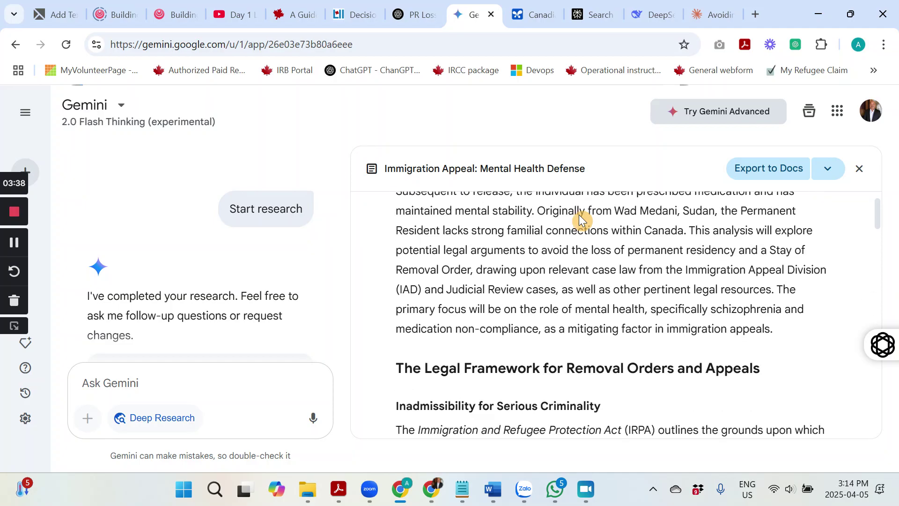
{"action": "scroll", "coordinate": [656, 223], "scroll_direction": "down", "scroll_amount": 3}
{"action": "scroll", "coordinate": [820, 196], "scroll_direction": "down", "scroll_amount": 3}
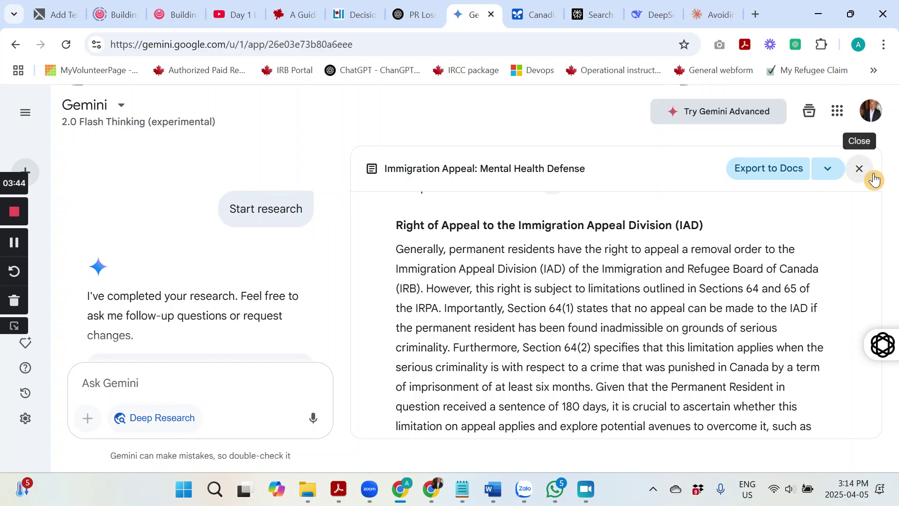
{"action": "mouse_move", "coordinate": [862, 342]}
{"action": "scroll", "coordinate": [826, 342], "scroll_direction": "down", "scroll_amount": 20}
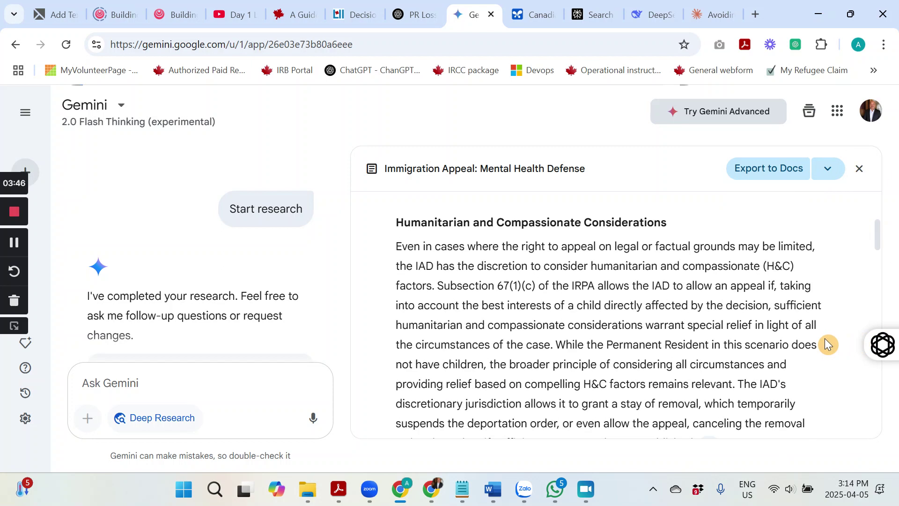
{"action": "scroll", "coordinate": [823, 336], "scroll_direction": "down", "scroll_amount": 9}
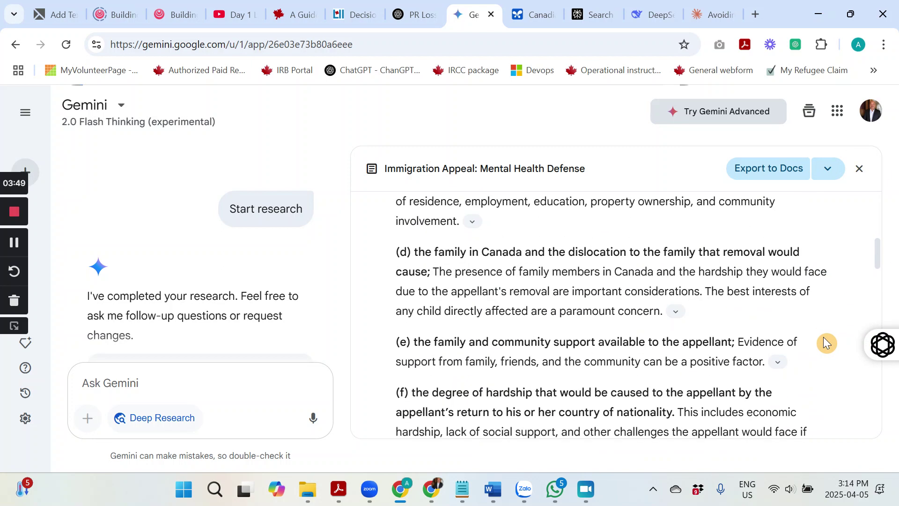
{"action": "scroll", "coordinate": [824, 335], "scroll_direction": "down", "scroll_amount": 3}
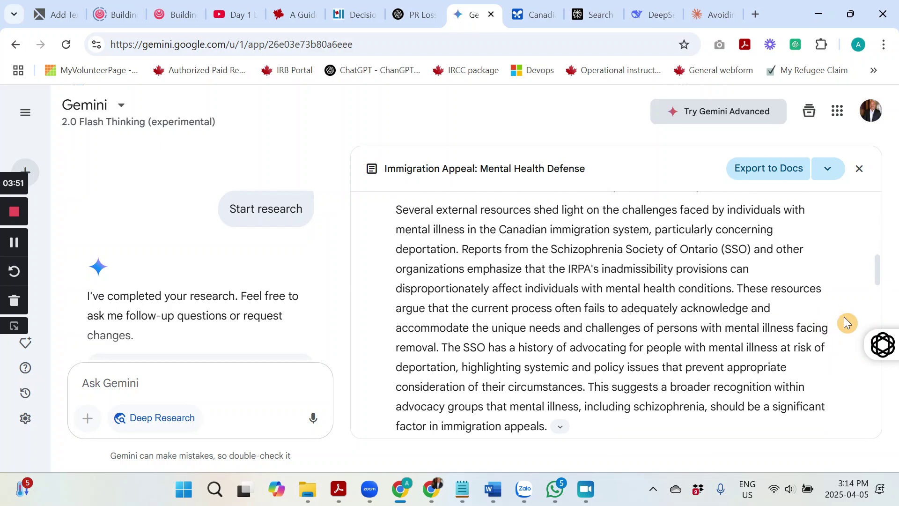
- Find Table 1 of IAD cases involving schizophrenia in the Gemini report, highlight part of its title and examine the first rows
{"action": "left_click_drag", "start_coordinate": [877, 268], "coordinate": [878, 295]}
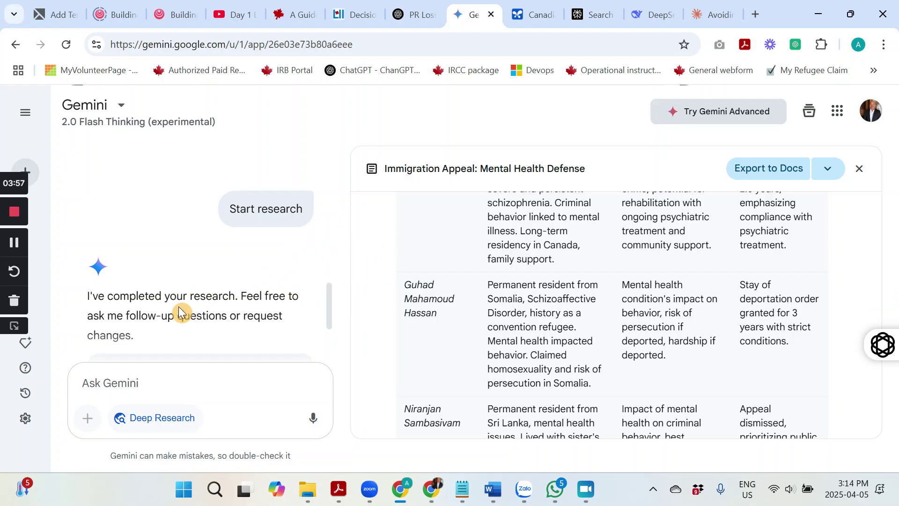
{"action": "scroll", "coordinate": [651, 304], "scroll_direction": "up", "scroll_amount": 5}
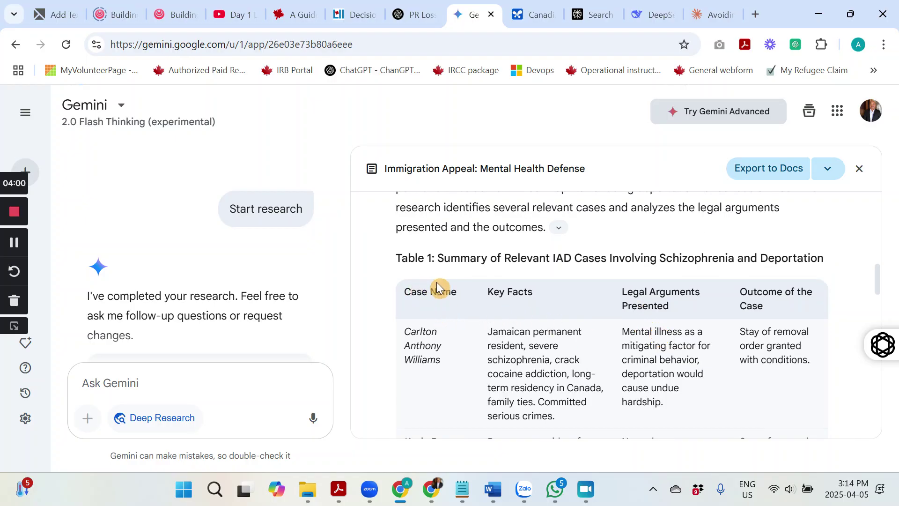
{"action": "left_click_drag", "start_coordinate": [501, 258], "coordinate": [786, 256]}
{"action": "scroll", "coordinate": [629, 328], "scroll_direction": "down", "scroll_amount": 2}
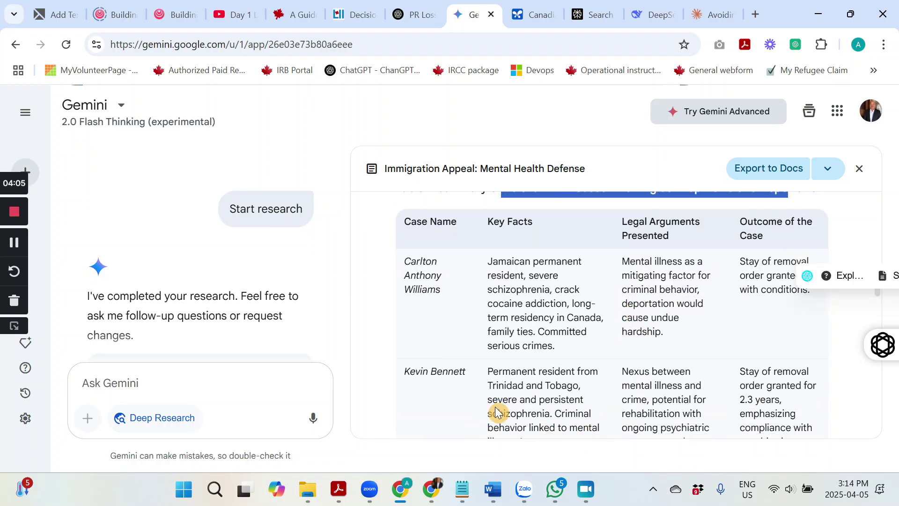
{"action": "triple_click", "coordinate": [451, 364]}
{"action": "left_click", "coordinate": [529, 309]}
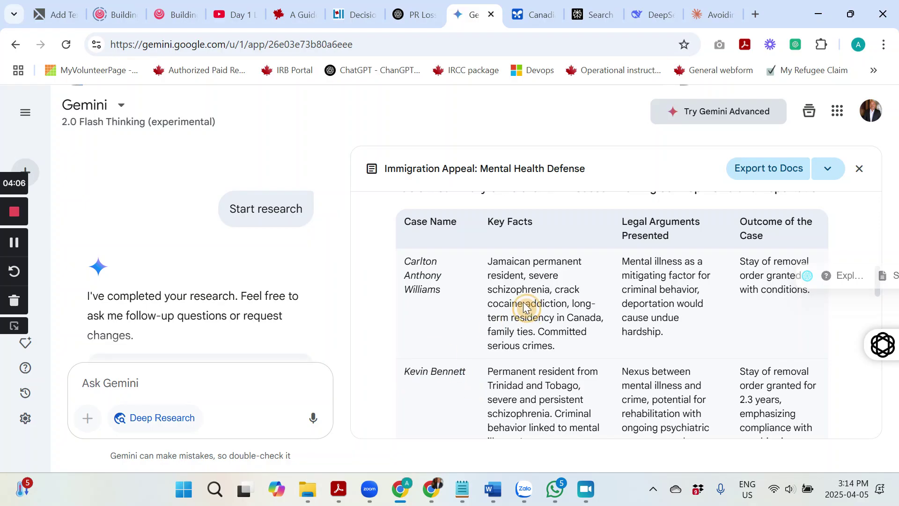
{"action": "scroll", "coordinate": [538, 311], "scroll_direction": "up", "scroll_amount": 4}
{"action": "scroll", "coordinate": [544, 316], "scroll_direction": "down", "scroll_amount": 2}
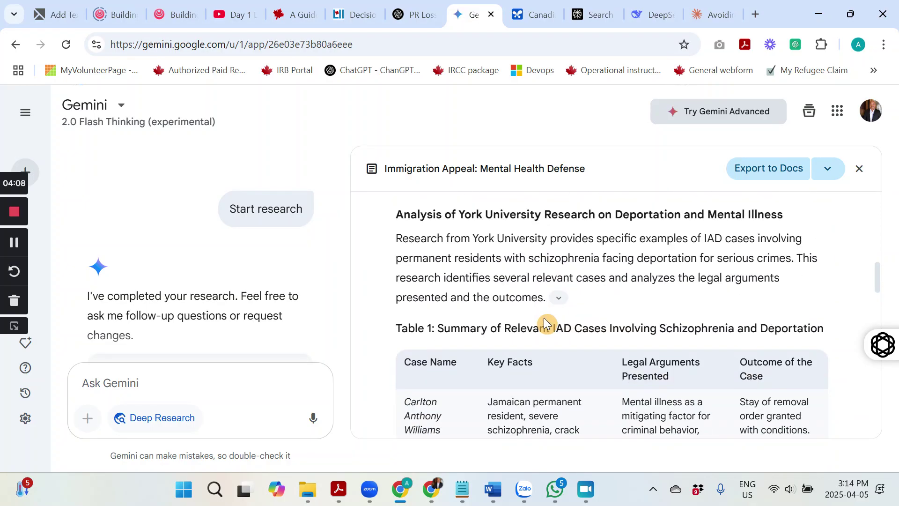
- Expand the source of the York University research, highlight the first case's legal arguments and outcome, and read to the end of Table 1
{"action": "left_click", "coordinate": [560, 300]}
{"action": "scroll", "coordinate": [580, 312], "scroll_direction": "down", "scroll_amount": 2}
{"action": "scroll", "coordinate": [578, 311], "scroll_direction": "down", "scroll_amount": 5}
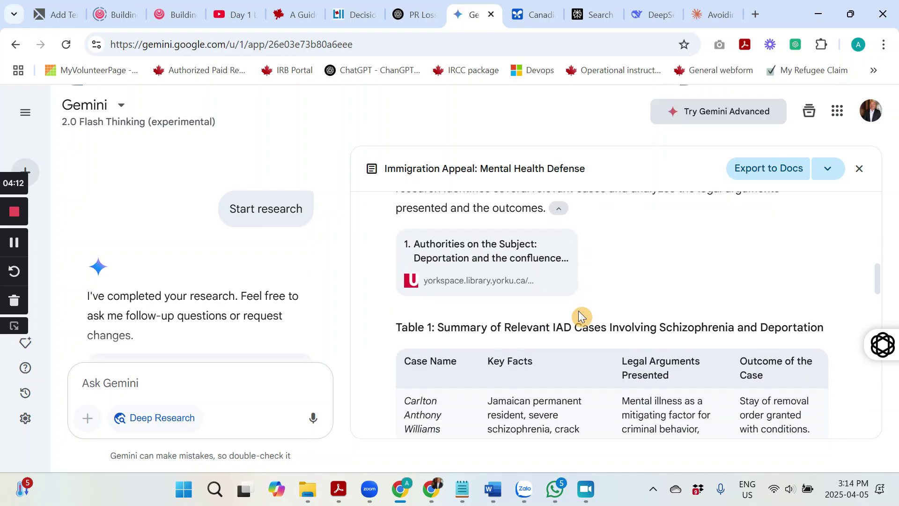
{"action": "left_click_drag", "start_coordinate": [623, 209], "coordinate": [779, 291]}
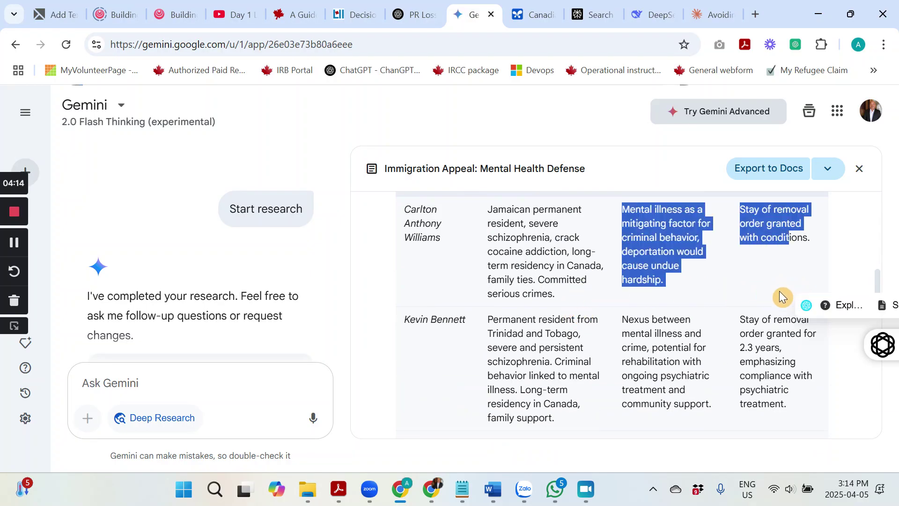
{"action": "left_click", "coordinate": [668, 307]}
{"action": "scroll", "coordinate": [656, 327], "scroll_direction": "down", "scroll_amount": 9}
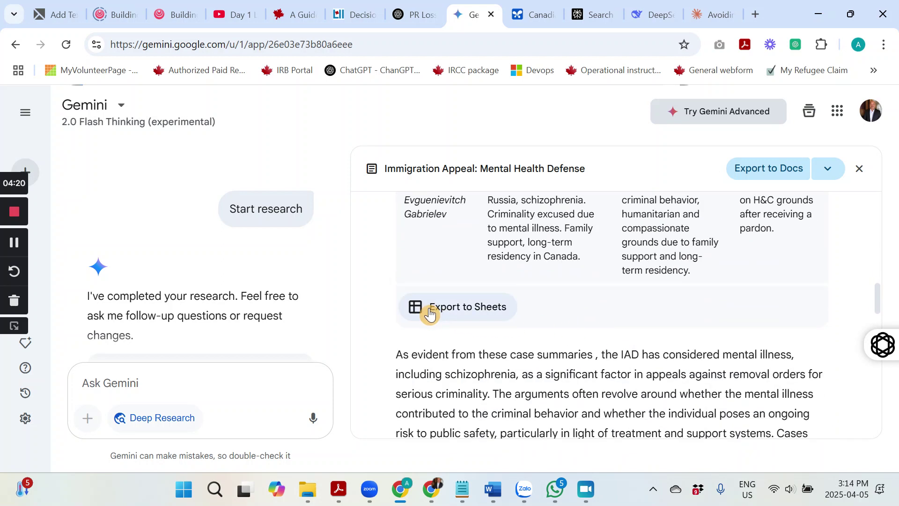
- Export Table 1 from the Gemini report to Google Sheets and open the new spreadsheet to inspect it
{"action": "left_click", "coordinate": [430, 314]}
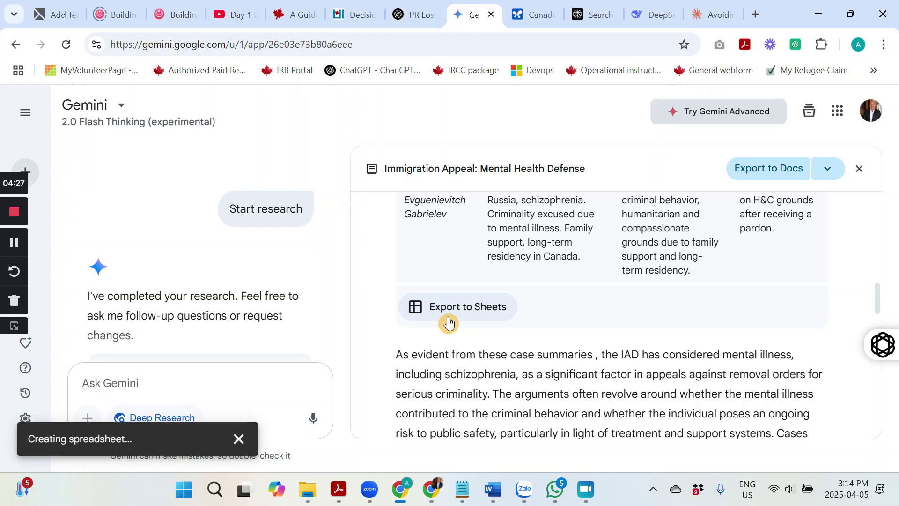
{"action": "left_click", "coordinate": [14, 242]}
{"action": "left_click", "coordinate": [187, 438]}
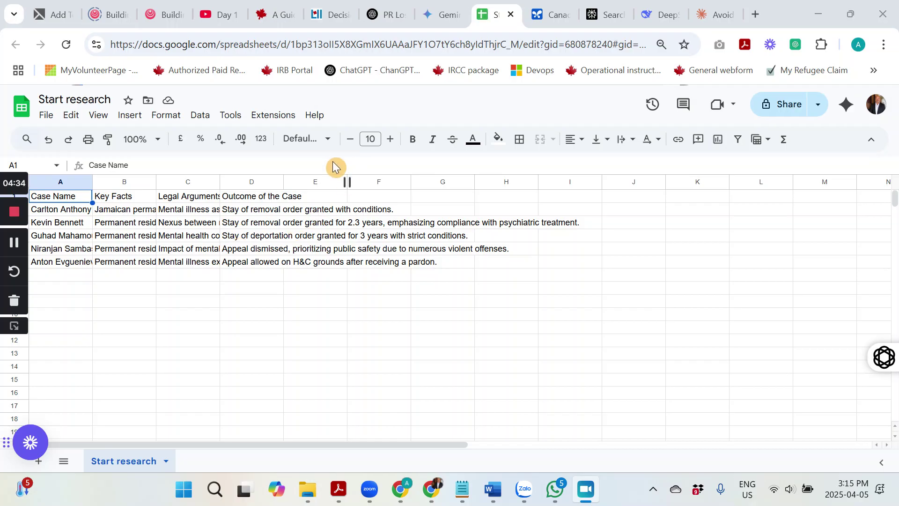
{"action": "left_click", "coordinate": [337, 263]}
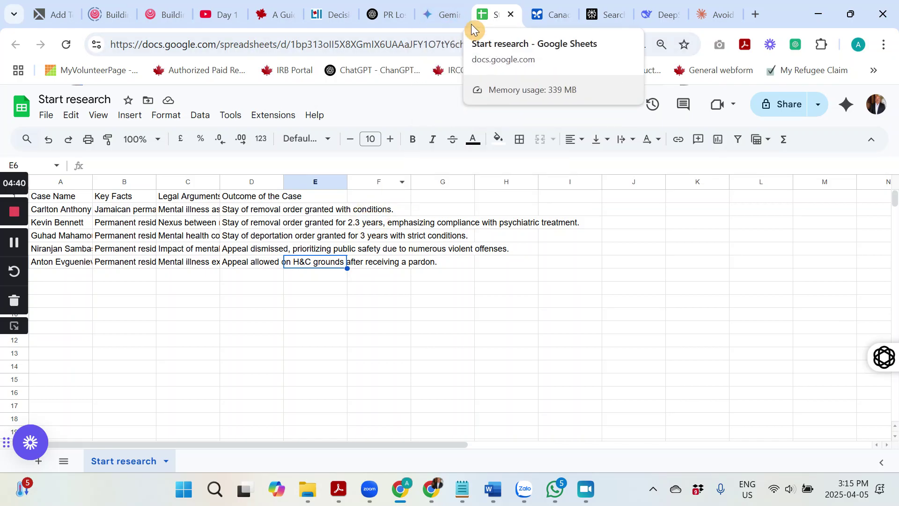
- Switch to Google AI Studio and review its answer backwards from the conclusion to the cited stay of removal and IAD cases
{"action": "left_click", "coordinate": [552, 17]}
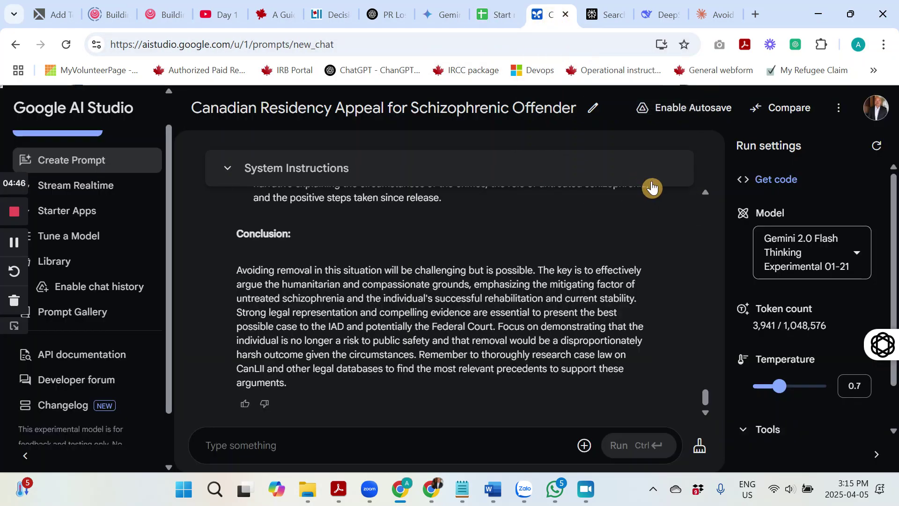
{"action": "scroll", "coordinate": [664, 330], "scroll_direction": "up", "scroll_amount": 3}
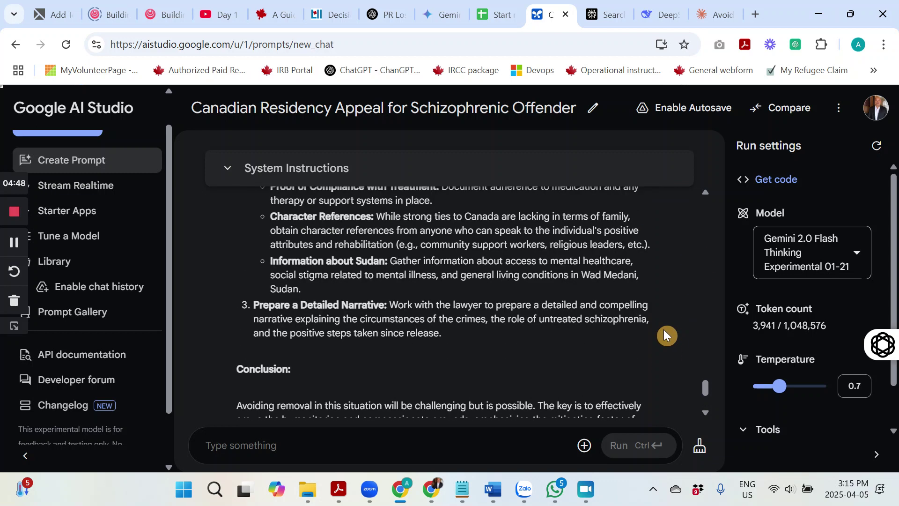
{"action": "scroll", "coordinate": [664, 328], "scroll_direction": "down", "scroll_amount": 3}
{"action": "scroll", "coordinate": [664, 327], "scroll_direction": "up", "scroll_amount": 10}
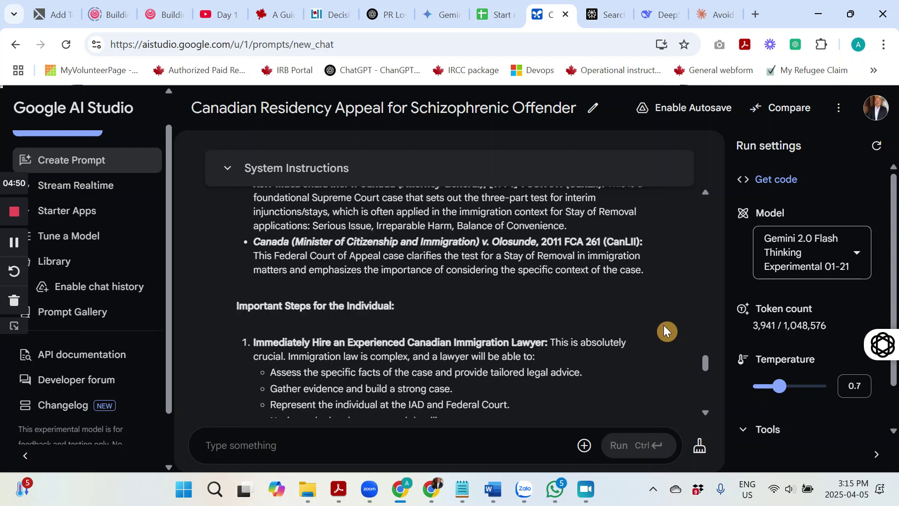
{"action": "scroll", "coordinate": [664, 326], "scroll_direction": "down", "scroll_amount": 3}
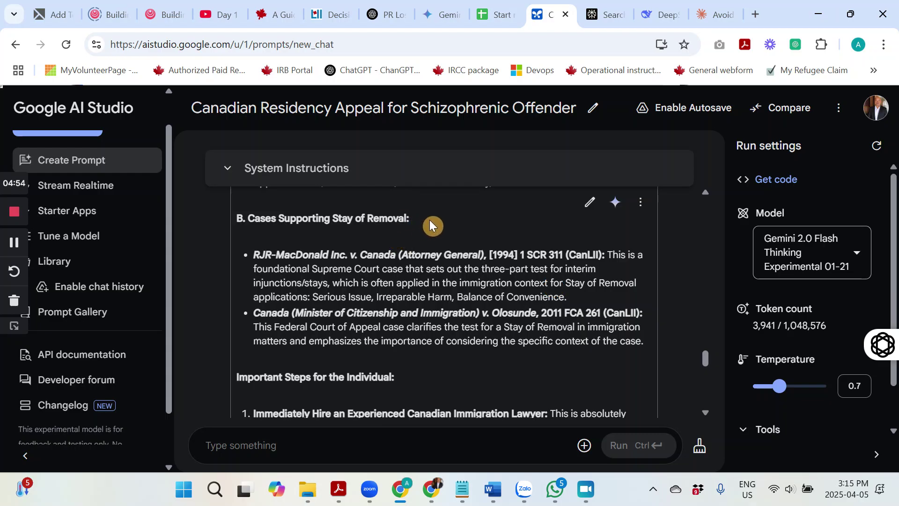
{"action": "scroll", "coordinate": [514, 255], "scroll_direction": "up", "scroll_amount": 2}
{"action": "scroll", "coordinate": [514, 255], "scroll_direction": "up", "scroll_amount": 2}
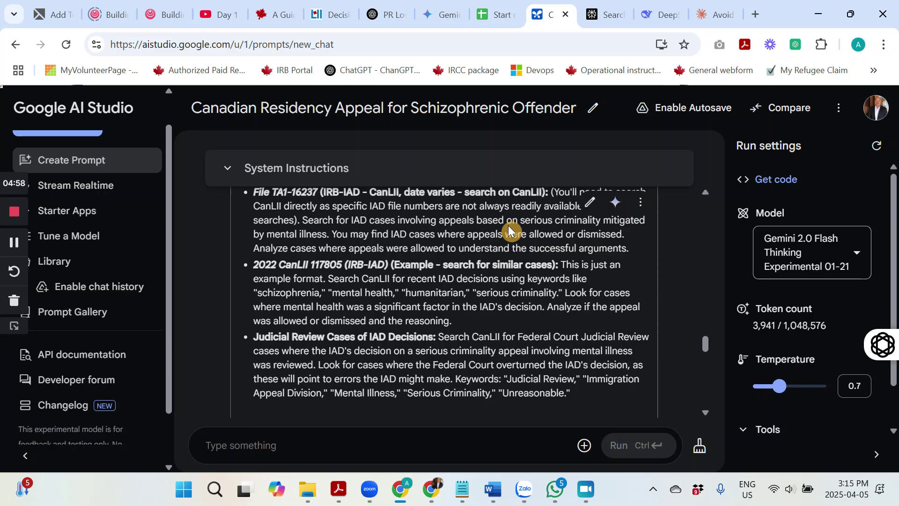
- Search the Google AI Studio answer for "toth" and glance back at the exported spreadsheet
{"action": "key", "text": "ctrl+f"}
{"action": "type", "text": "to"}
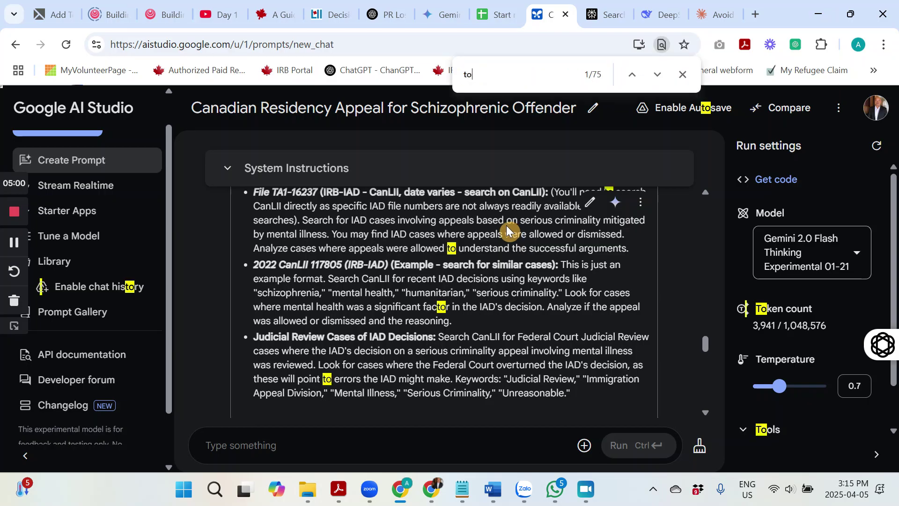
{"action": "type", "text": "th"}
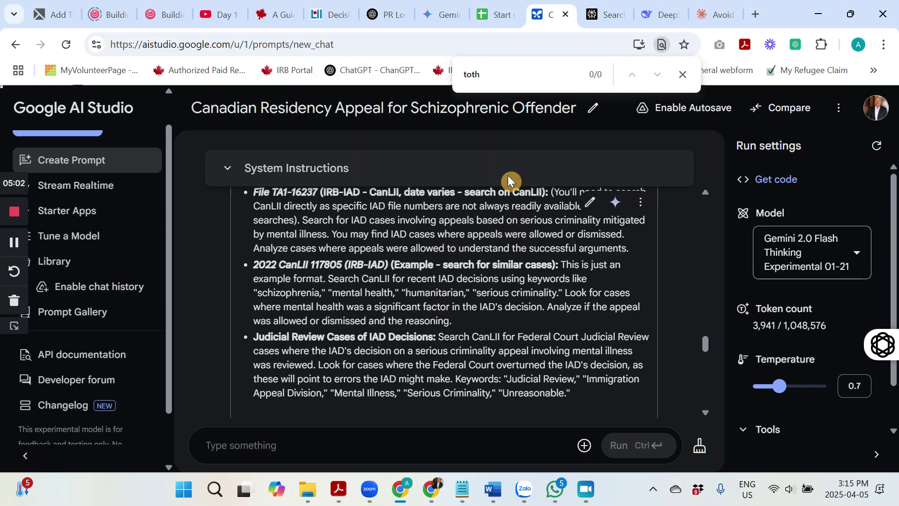
{"action": "left_click", "coordinate": [501, 20]}
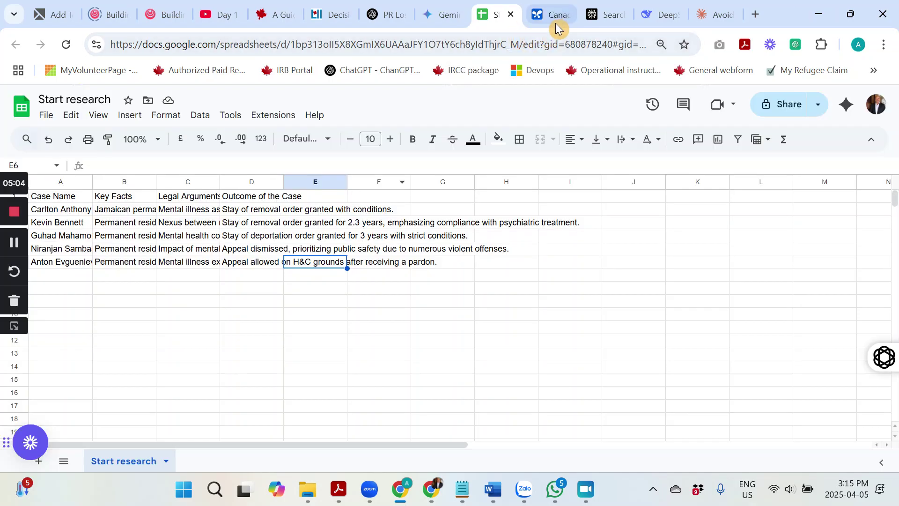
{"action": "left_click", "coordinate": [558, 23]}
- Skim the source list in Perplexity, open a page search there, and return to ChatGPT to check the deep research progress
{"action": "left_click", "coordinate": [606, 12]}
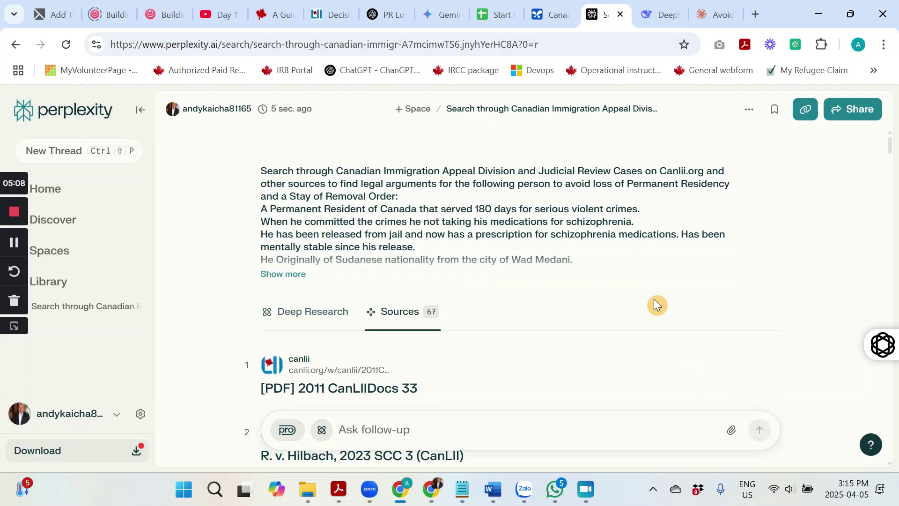
{"action": "scroll", "coordinate": [647, 228], "scroll_direction": "down", "scroll_amount": 3}
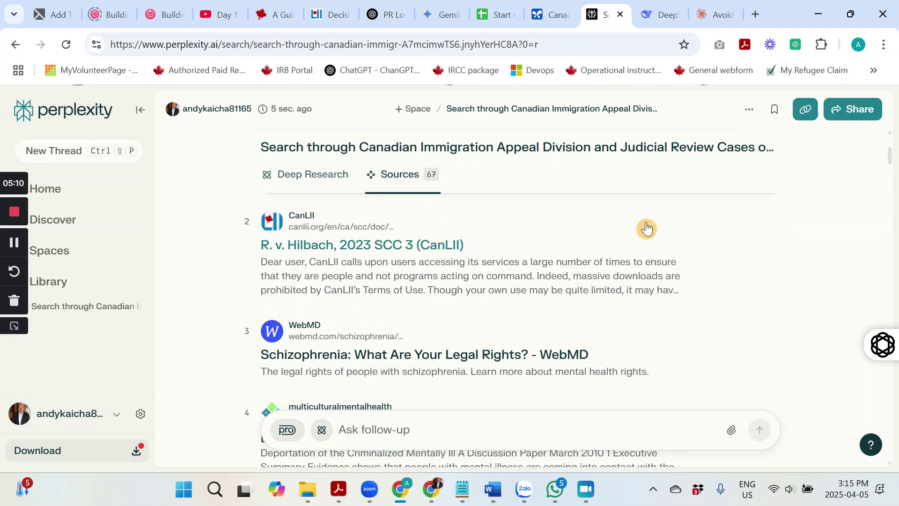
{"action": "key", "text": "ctrl+f"}
{"action": "type", "text": "t"}
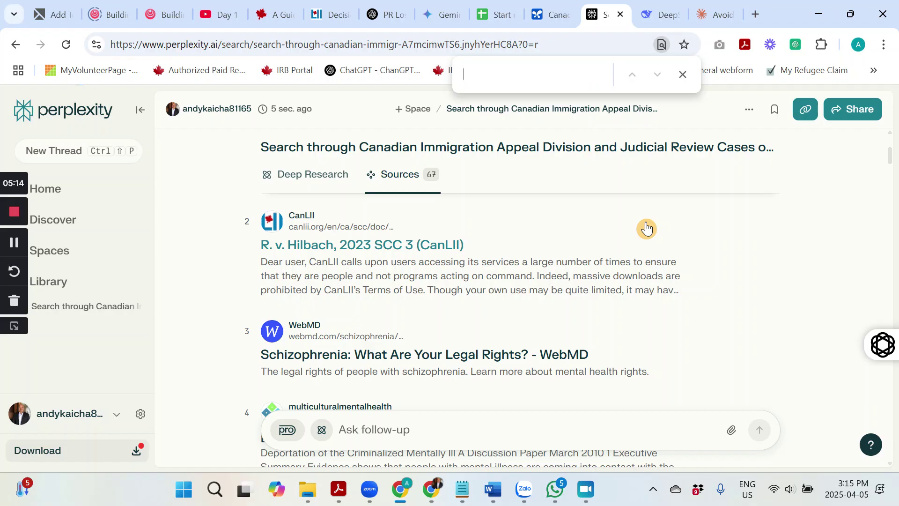
{"action": "left_click", "coordinate": [408, 16]}
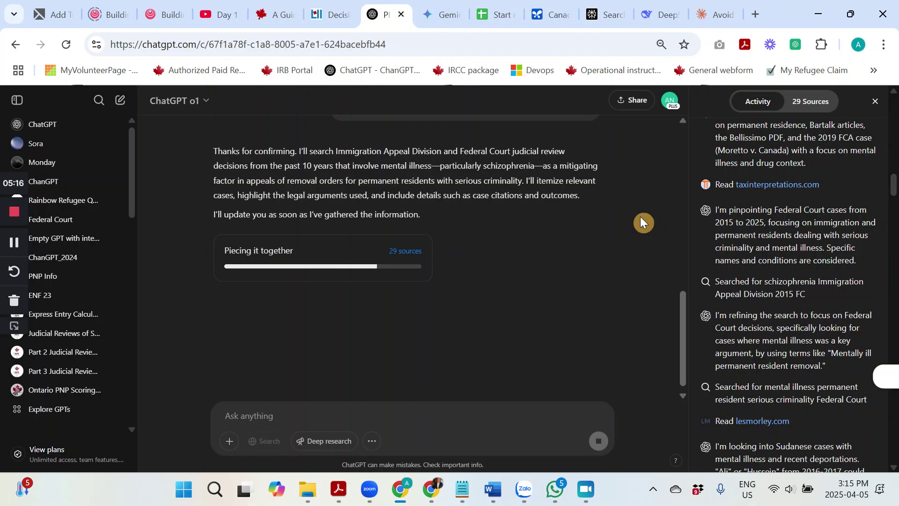
- Search the ChatGPT deep research conversation for "toth" and check the same term against Perplexity's source list
{"action": "scroll", "coordinate": [643, 218], "scroll_direction": "up", "scroll_amount": 3}
{"action": "key", "text": "ctrl+f"}
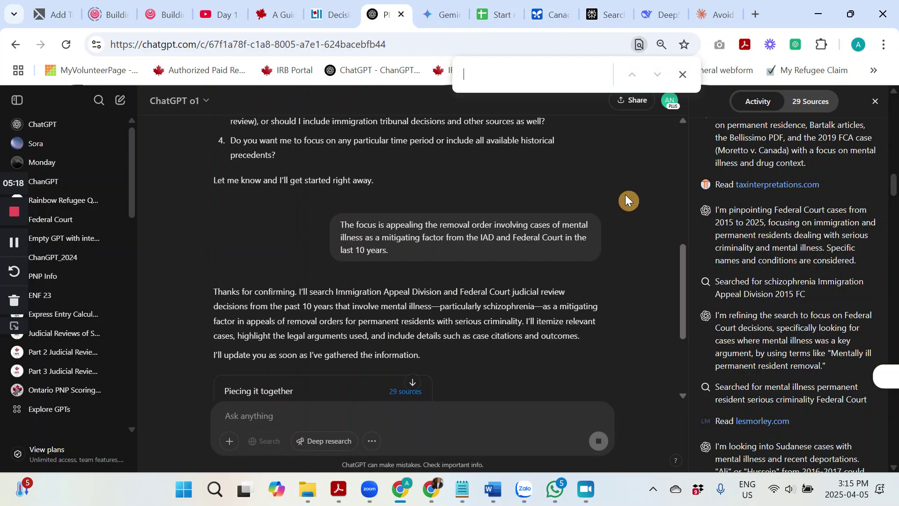
{"action": "type", "text": "toth"}
{"action": "left_click", "coordinate": [604, 15]}
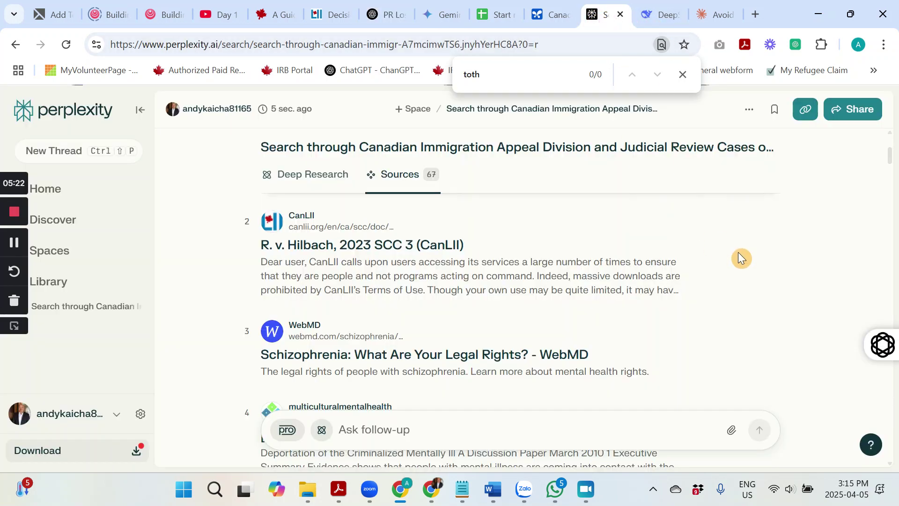
{"action": "scroll", "coordinate": [739, 252], "scroll_direction": "up", "scroll_amount": 3}
- Switch to DeepSeek, return to the original prompt and search the conversation for "toth"
{"action": "left_click", "coordinate": [659, 14]}
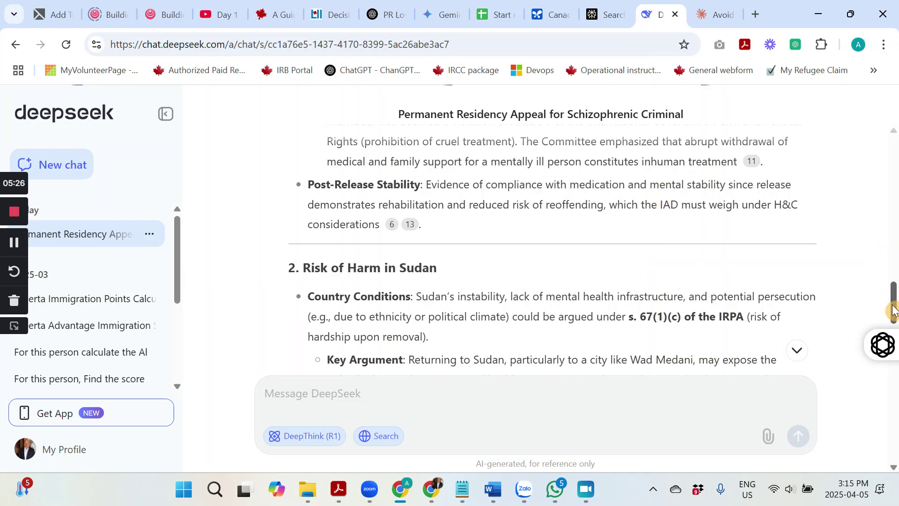
{"action": "scroll", "coordinate": [689, 192], "scroll_direction": "up", "scroll_amount": 15}
{"action": "key", "text": "ctrl+f"}
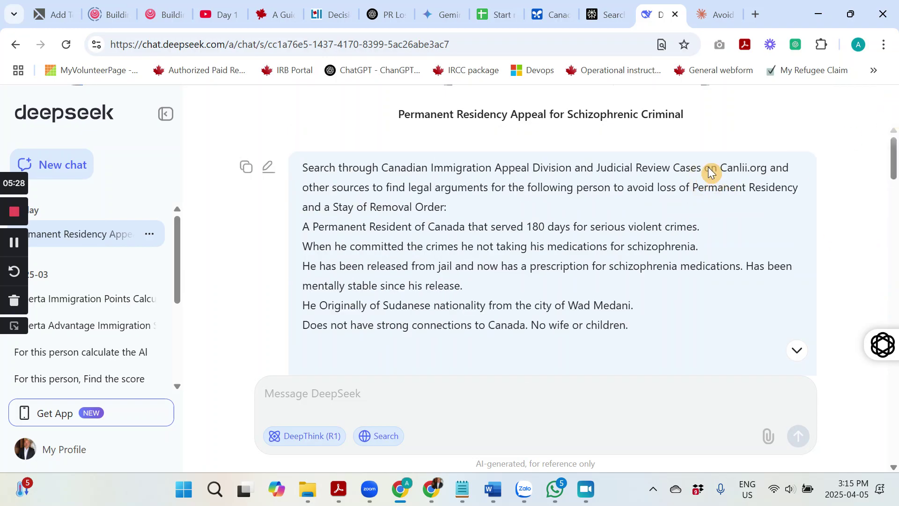
{"action": "type", "text": "toth"}
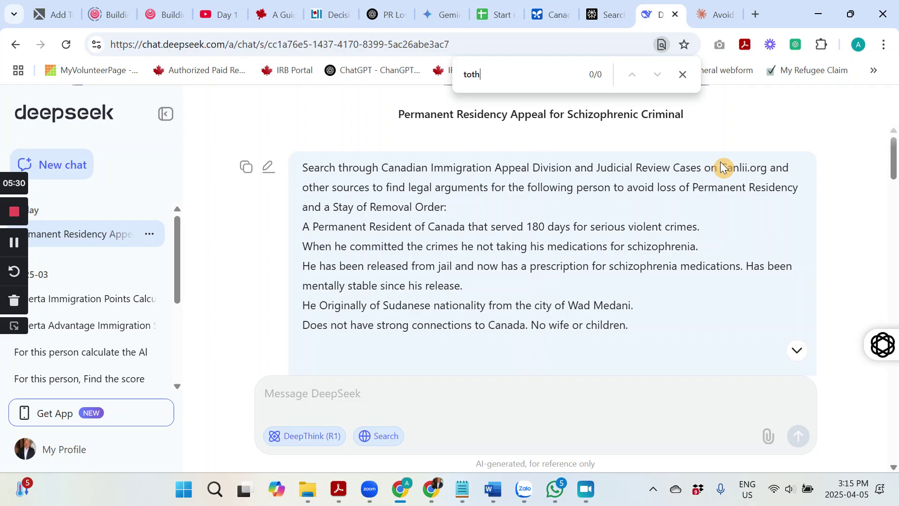
- Review DeepSeek's final answer, covering the humanitarian and compassionate grounds, the AHG v Canada precedent and the risk of harm in Sudan
{"action": "scroll", "coordinate": [768, 287], "scroll_direction": "down", "scroll_amount": 15}
{"action": "left_click_drag", "start_coordinate": [706, 274], "coordinate": [641, 225]}
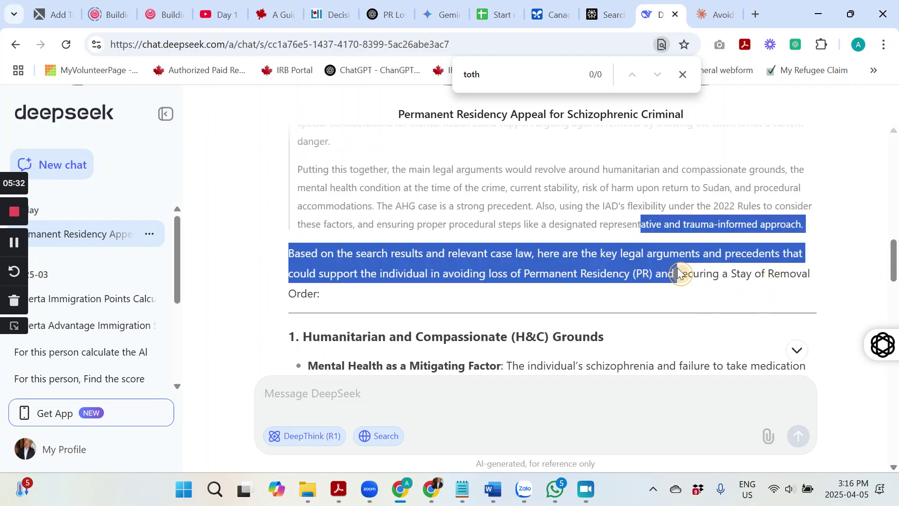
{"action": "left_click", "coordinate": [629, 225]}
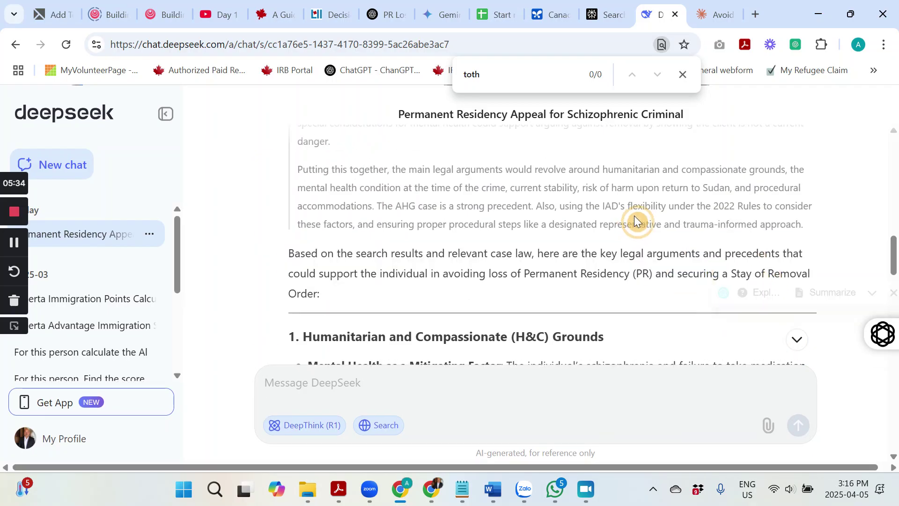
{"action": "scroll", "coordinate": [642, 221], "scroll_direction": "down", "scroll_amount": 5}
{"action": "scroll", "coordinate": [644, 218], "scroll_direction": "down", "scroll_amount": 3}
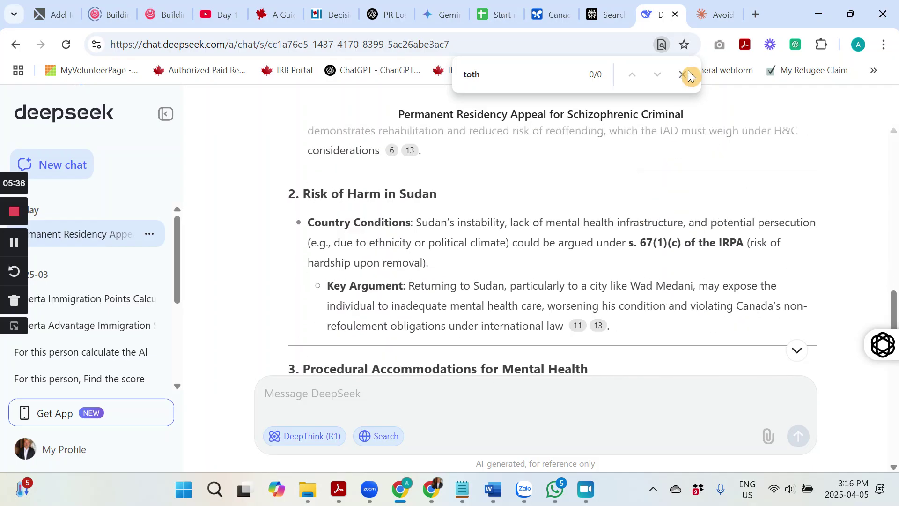
{"action": "scroll", "coordinate": [494, 239], "scroll_direction": "up", "scroll_amount": 2}
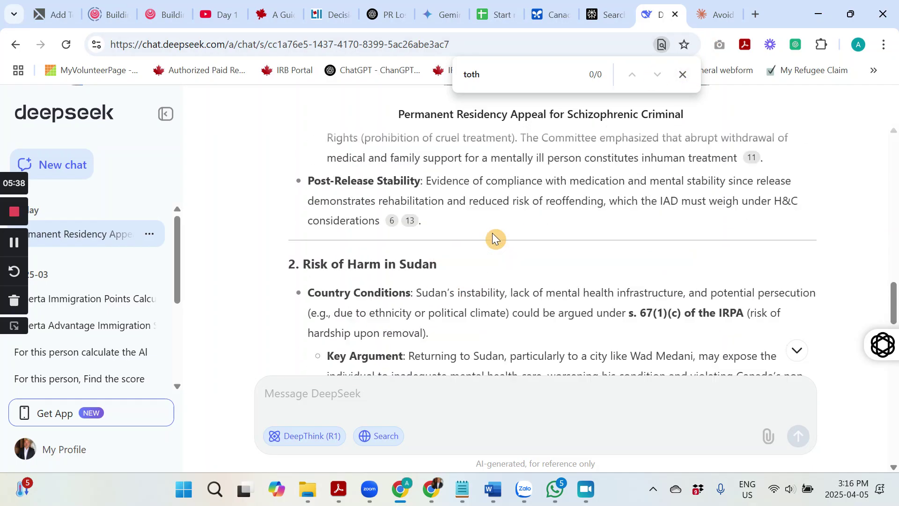
{"action": "scroll", "coordinate": [499, 248], "scroll_direction": "up", "scroll_amount": 3}
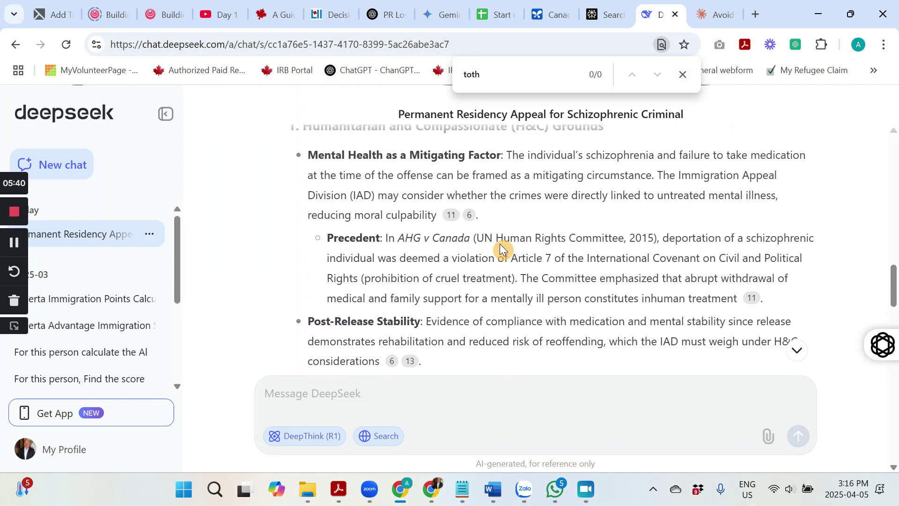
{"action": "scroll", "coordinate": [499, 245], "scroll_direction": "up", "scroll_amount": 1}
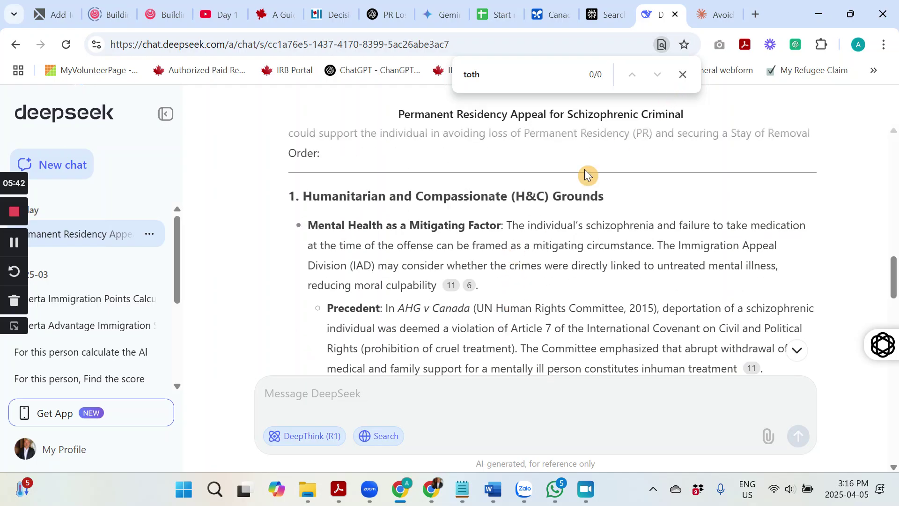
{"action": "left_click_drag", "start_coordinate": [408, 225], "coordinate": [515, 225]}
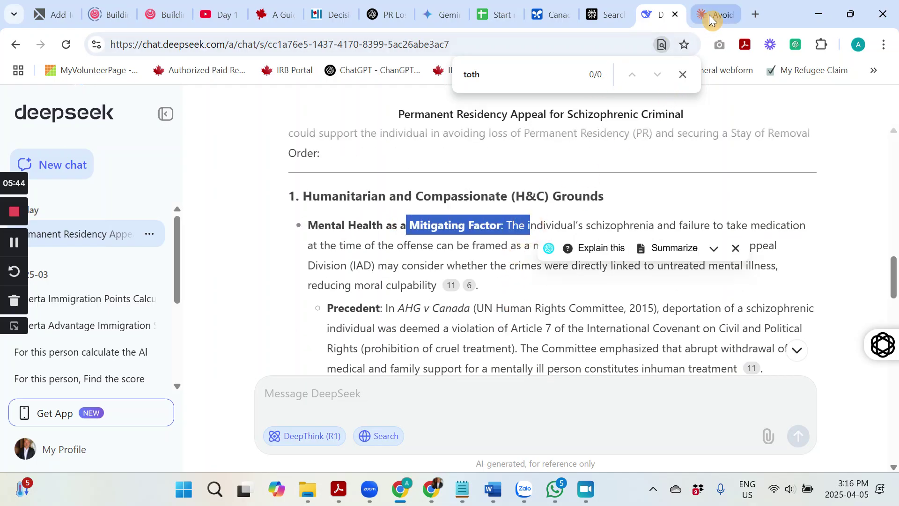
- Switch to Claude and skim the prompt and the opening legal considerations of its answer
{"action": "left_click", "coordinate": [707, 14]}
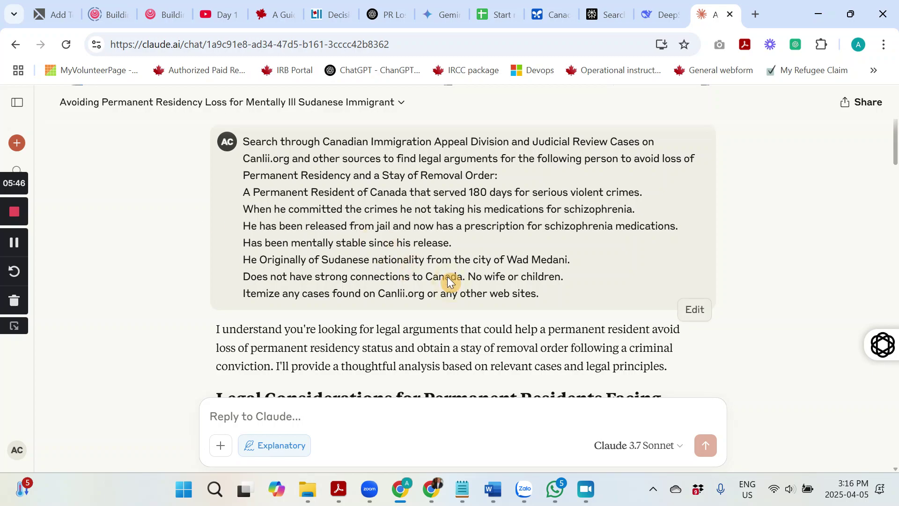
{"action": "scroll", "coordinate": [702, 375], "scroll_direction": "down", "scroll_amount": 5}
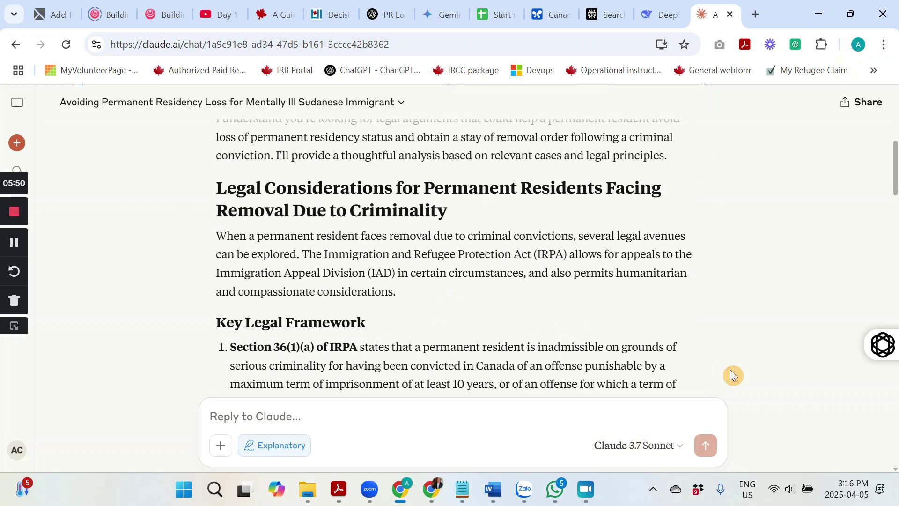
{"action": "scroll", "coordinate": [730, 369], "scroll_direction": "up", "scroll_amount": 5}
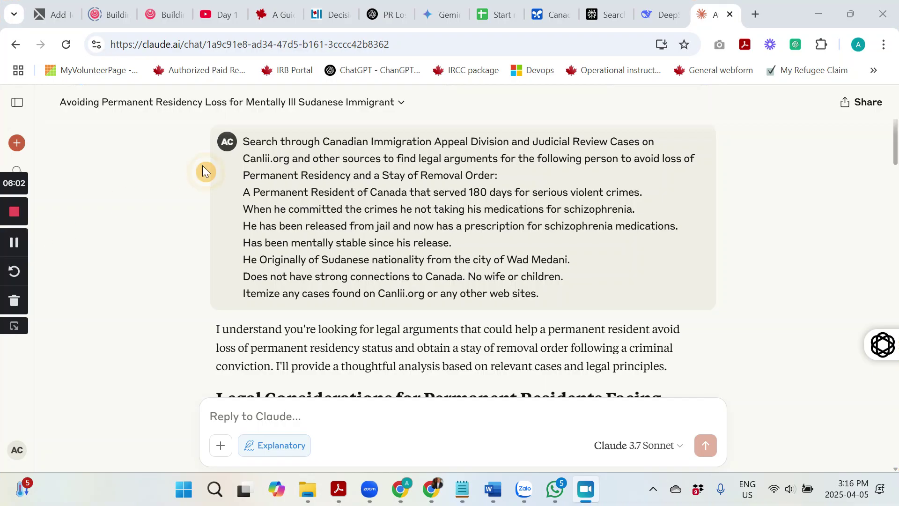
- Close the exported Start research spreadsheet and go back to the prompt at the start of the Google AI Studio conversation
{"action": "left_click", "coordinate": [440, 23]}
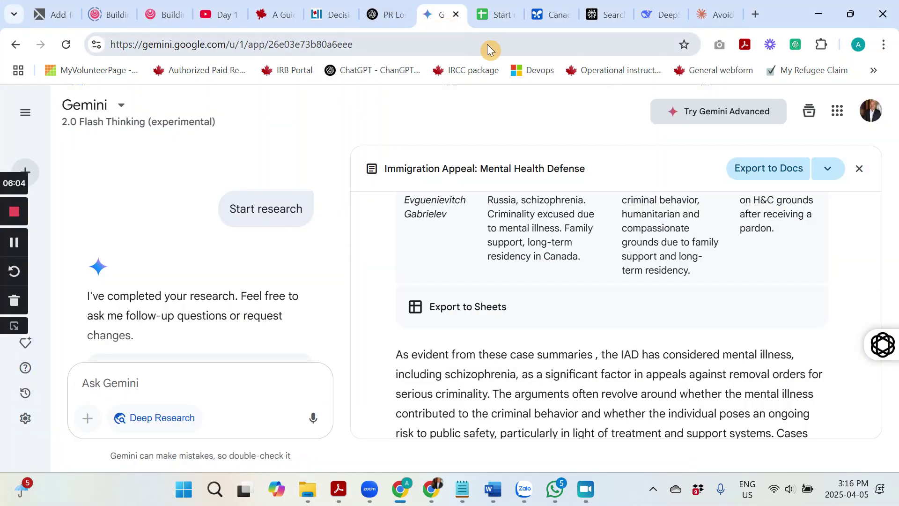
{"action": "left_click", "coordinate": [499, 17]}
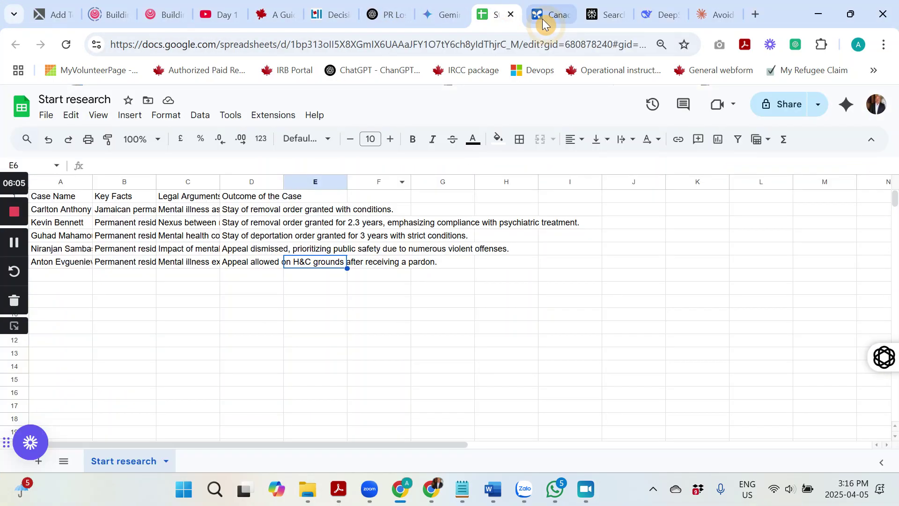
{"action": "left_click", "coordinate": [511, 14]}
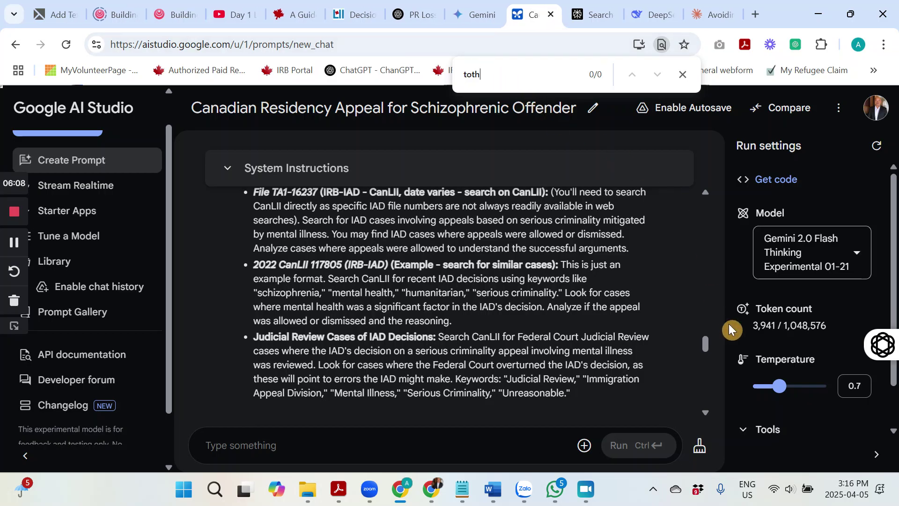
{"action": "left_click_drag", "start_coordinate": [707, 344], "coordinate": [703, 204]}
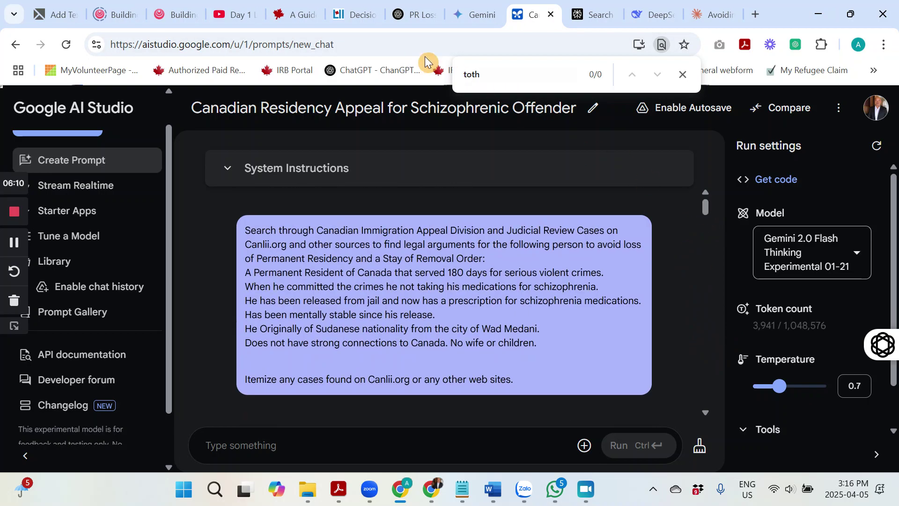
- Dismiss the page search in ChatGPT, then review the legal framework and cited cases in Claude's answer
{"action": "left_click", "coordinate": [405, 16]}
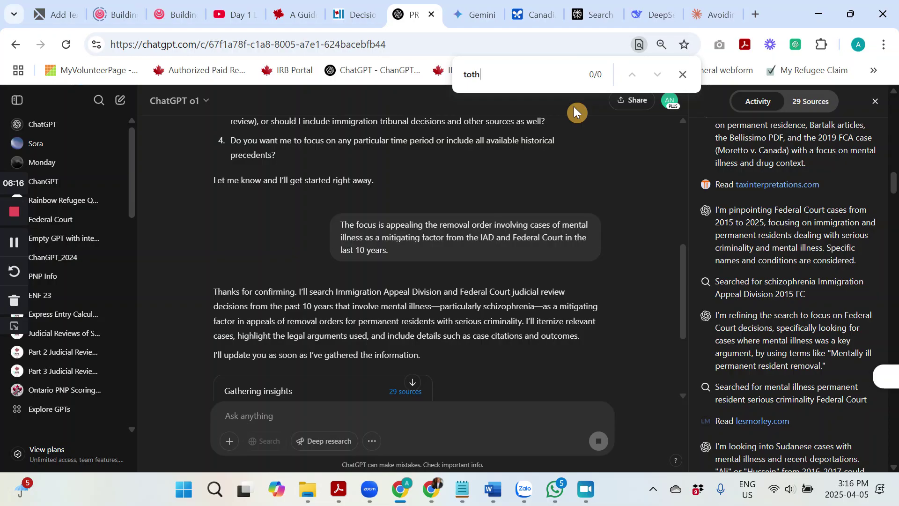
{"action": "left_click", "coordinate": [684, 77]}
{"action": "left_click", "coordinate": [714, 15]}
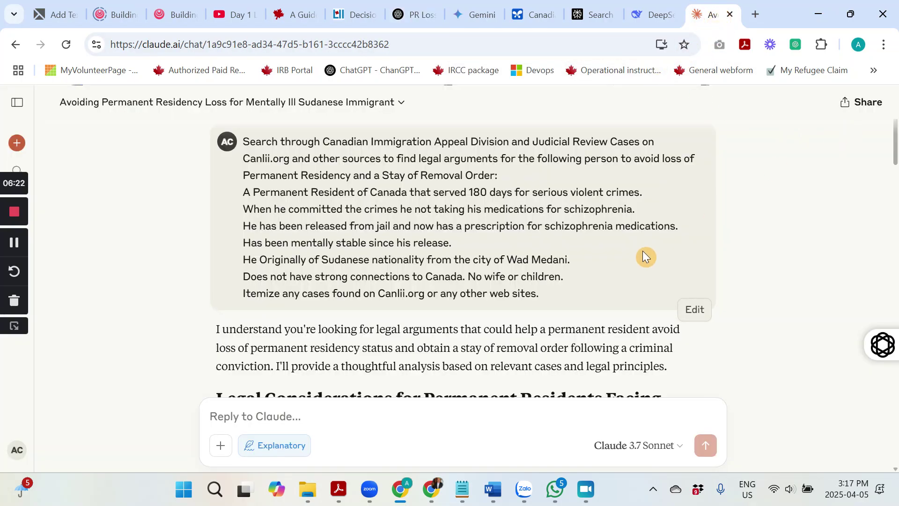
{"action": "scroll", "coordinate": [642, 251], "scroll_direction": "down", "scroll_amount": 9}
{"action": "scroll", "coordinate": [643, 248], "scroll_direction": "down", "scroll_amount": 8}
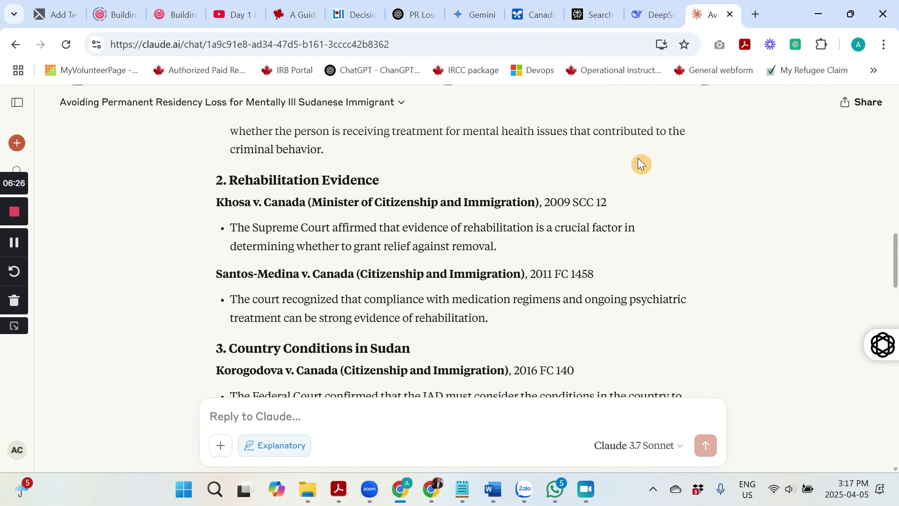
{"action": "scroll", "coordinate": [659, 186], "scroll_direction": "up", "scroll_amount": 9}
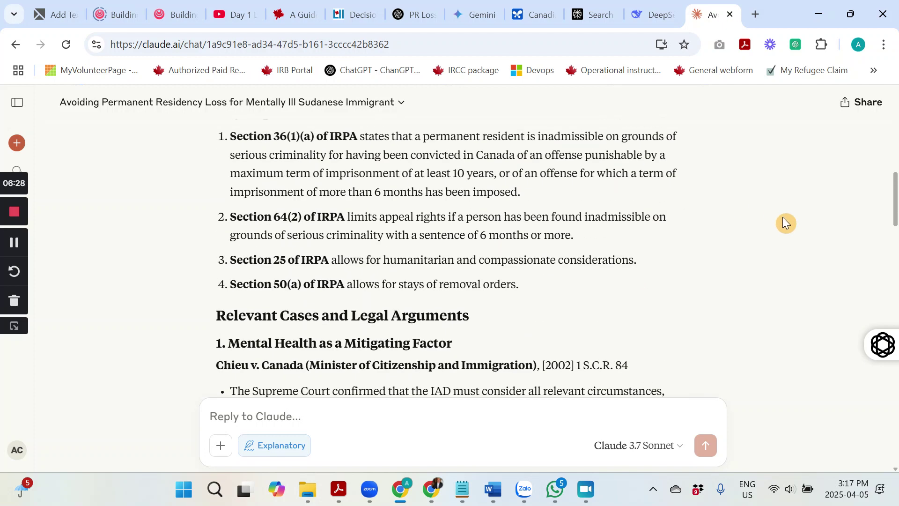
{"action": "scroll", "coordinate": [895, 220], "scroll_direction": "up", "scroll_amount": 8}
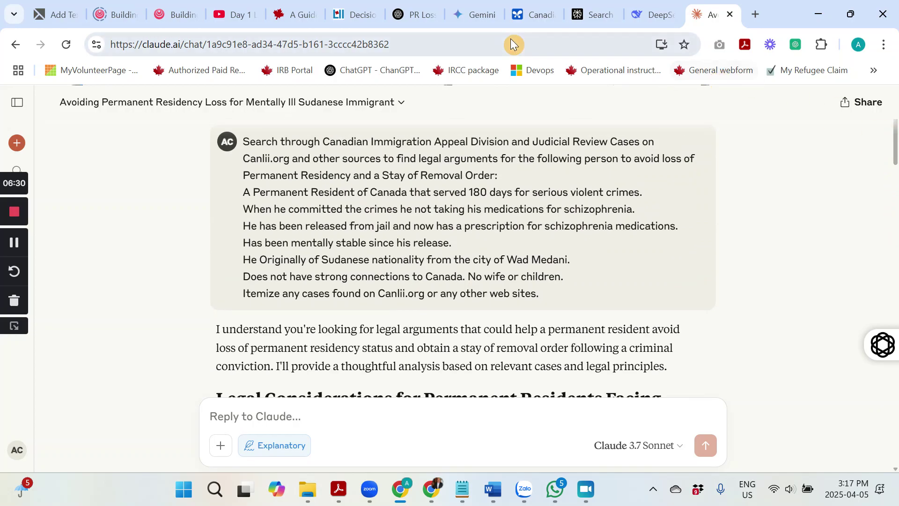
- Switch to the Gemini report and look back from its case table to the introduction
{"action": "left_click", "coordinate": [483, 16]}
{"action": "scroll", "coordinate": [605, 271], "scroll_direction": "up", "scroll_amount": 8}
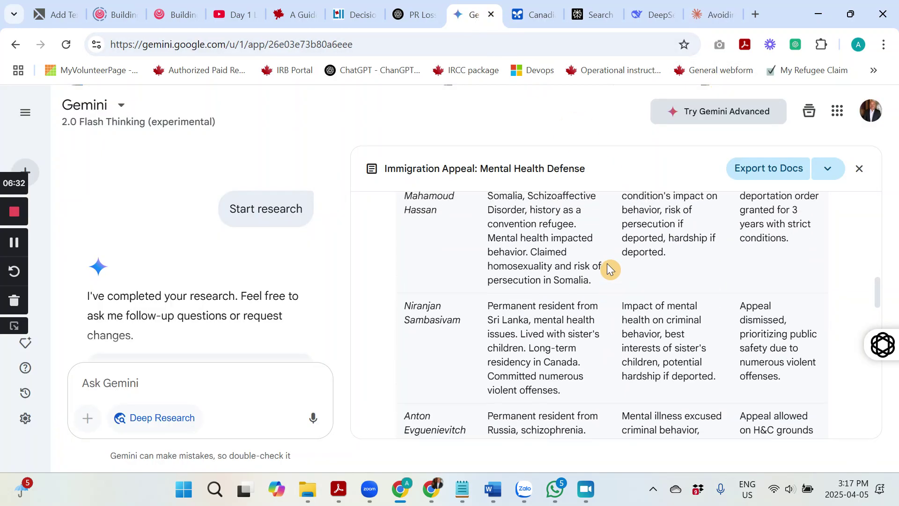
{"action": "left_click_drag", "start_coordinate": [875, 286], "coordinate": [878, 192]}
{"action": "scroll", "coordinate": [875, 265], "scroll_direction": "down", "scroll_amount": 15}
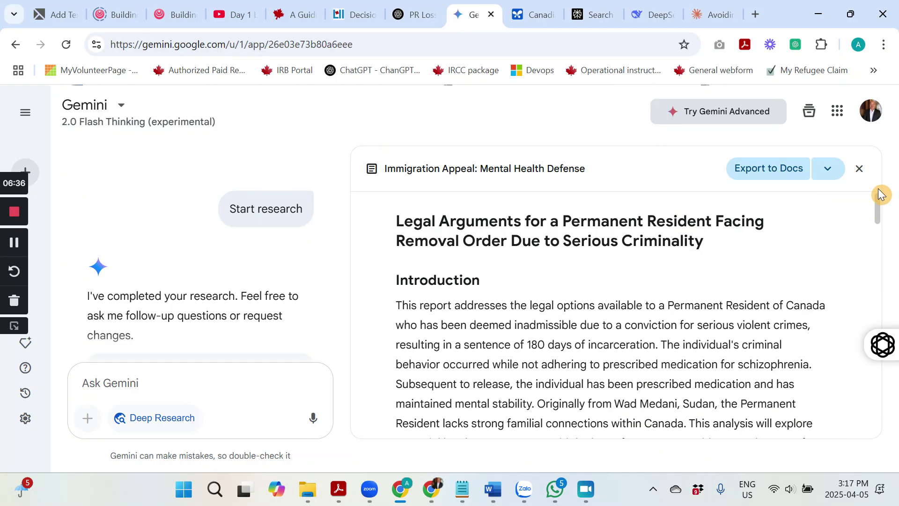
- Review the Google AI Studio answer's supporting arguments and case list, then return to its opening prompt
{"action": "left_click", "coordinate": [521, 14]}
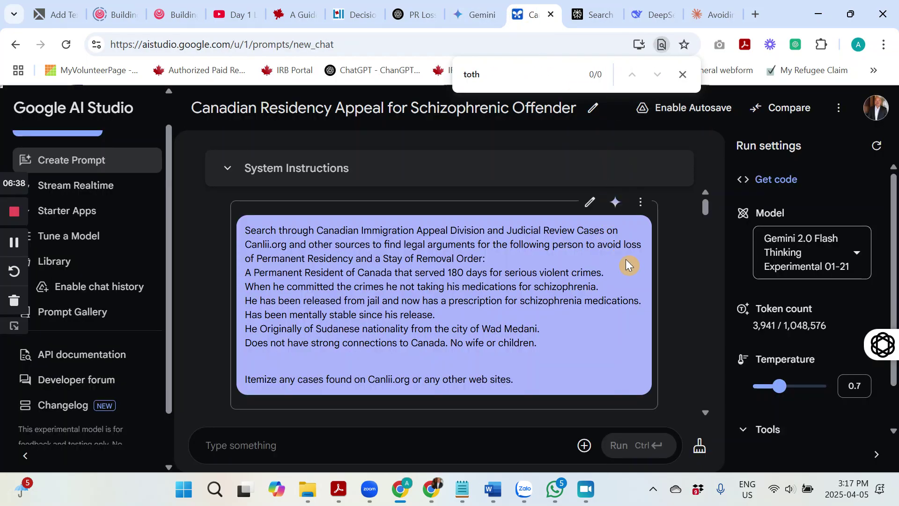
{"action": "scroll", "coordinate": [694, 229], "scroll_direction": "down", "scroll_amount": 3}
{"action": "left_click_drag", "start_coordinate": [704, 218], "coordinate": [702, 257]}
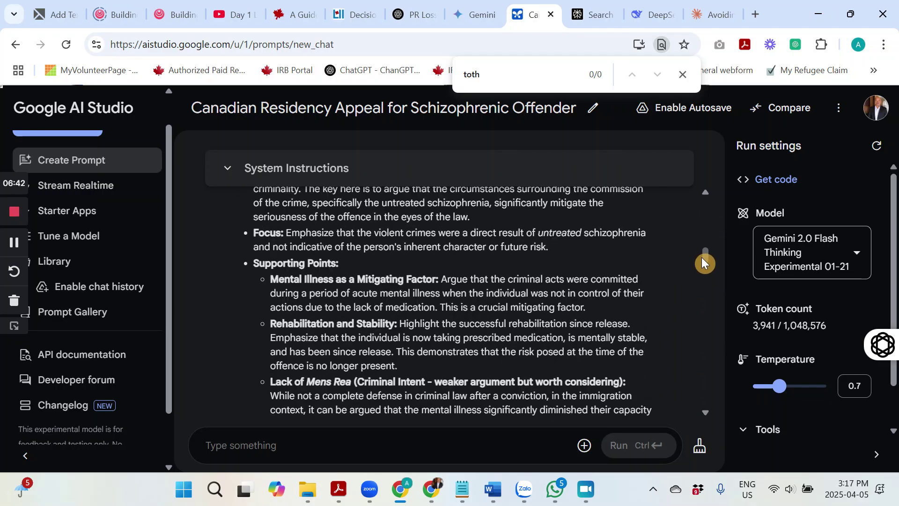
{"action": "mouse_move", "coordinate": [802, 251]}
{"action": "left_click_drag", "start_coordinate": [706, 256], "coordinate": [703, 341]}
{"action": "left_click_drag", "start_coordinate": [701, 360], "coordinate": [688, 167]}
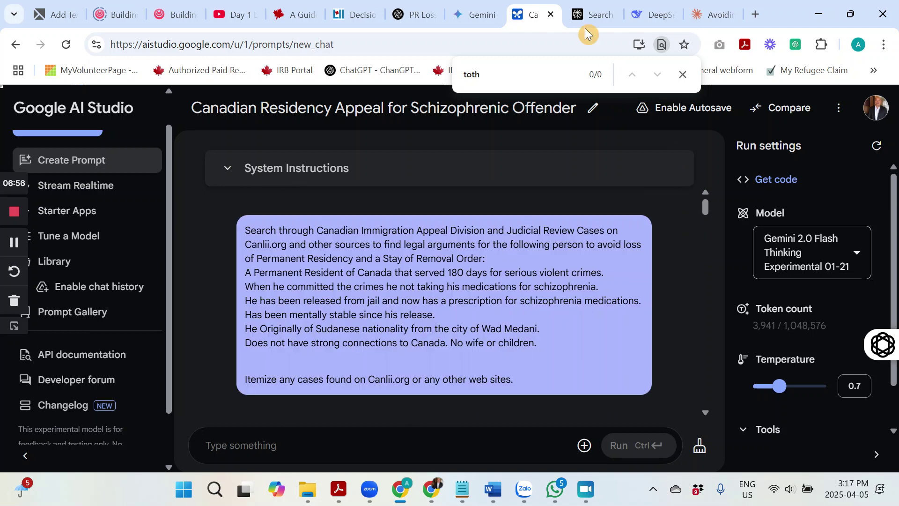
- Switch to Perplexity and examine its source list from 2011 CanLIIDocs 33 to the Federal Court stays of removal study
{"action": "left_click", "coordinate": [585, 13]}
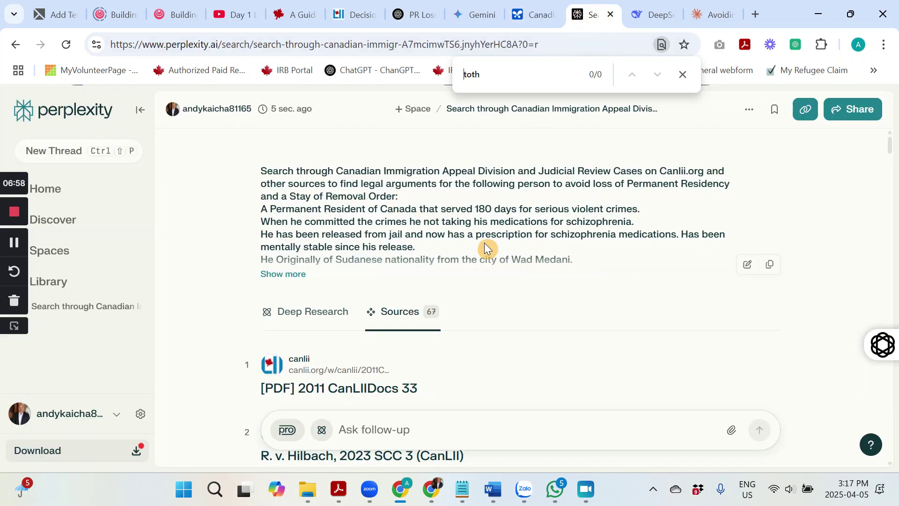
{"action": "scroll", "coordinate": [485, 243], "scroll_direction": "down", "scroll_amount": 2}
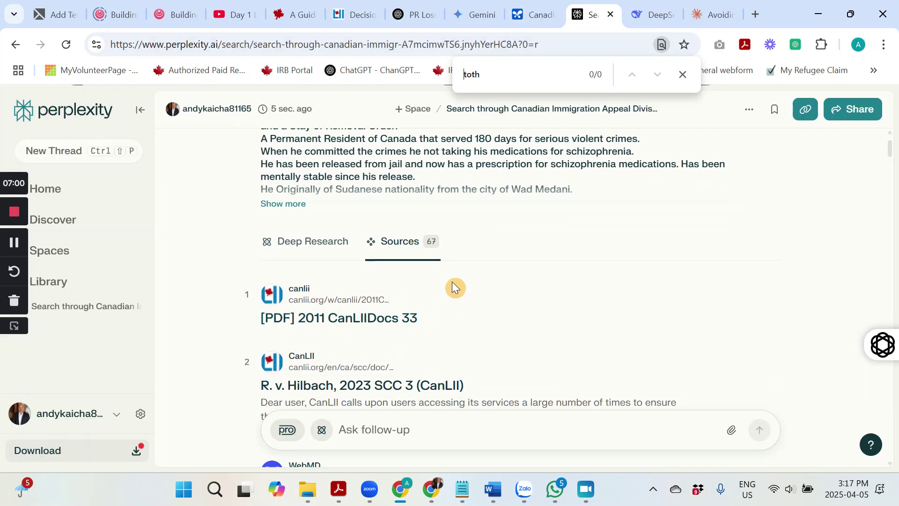
{"action": "scroll", "coordinate": [452, 282], "scroll_direction": "down", "scroll_amount": 1}
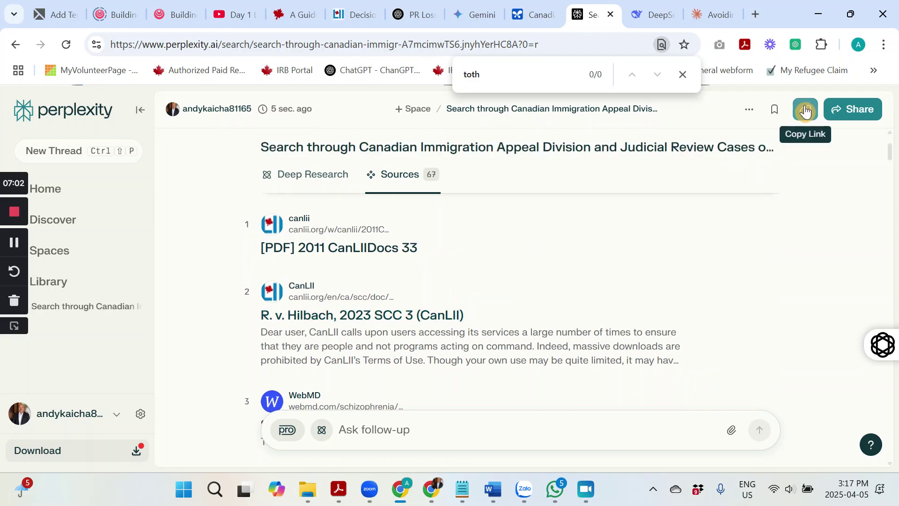
{"action": "scroll", "coordinate": [570, 277], "scroll_direction": "down", "scroll_amount": 5}
{"action": "scroll", "coordinate": [428, 310], "scroll_direction": "down", "scroll_amount": 1}
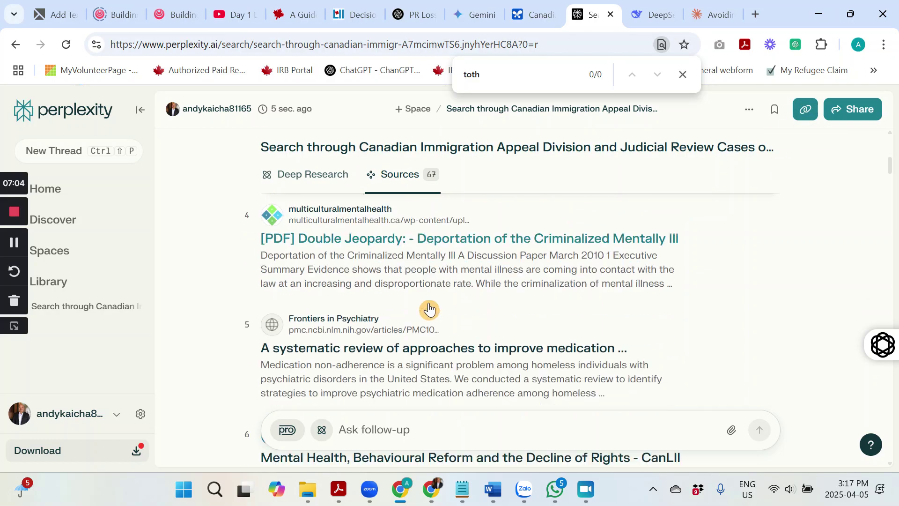
{"action": "scroll", "coordinate": [428, 307], "scroll_direction": "down", "scroll_amount": 9}
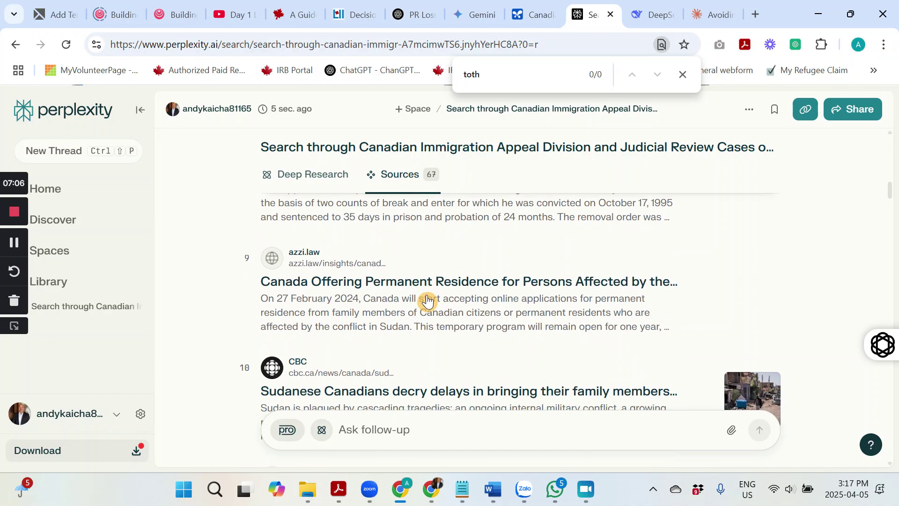
{"action": "scroll", "coordinate": [427, 301], "scroll_direction": "down", "scroll_amount": 4}
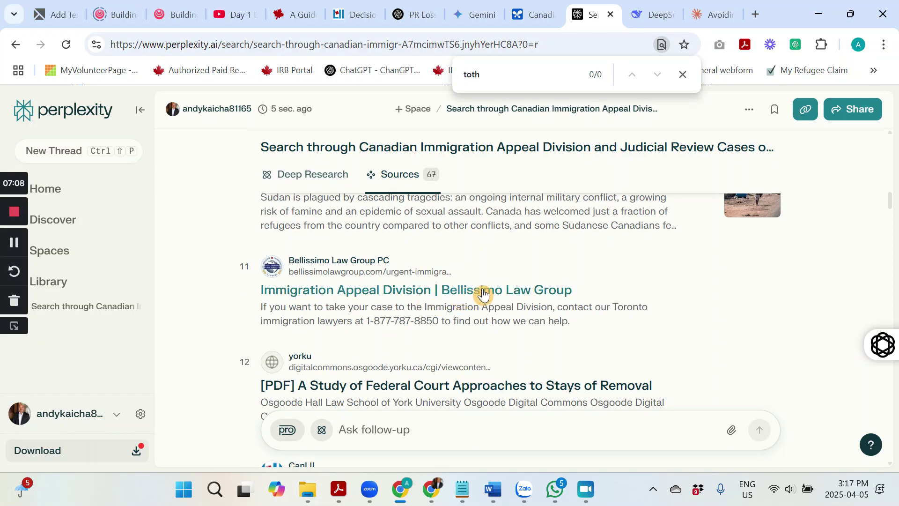
- Examine Perplexity's sources down to the Mental Health and Canada's justice PDF, glance at Claude's opening prompt, and return to Perplexity
{"action": "scroll", "coordinate": [661, 296], "scroll_direction": "down", "scroll_amount": 5}
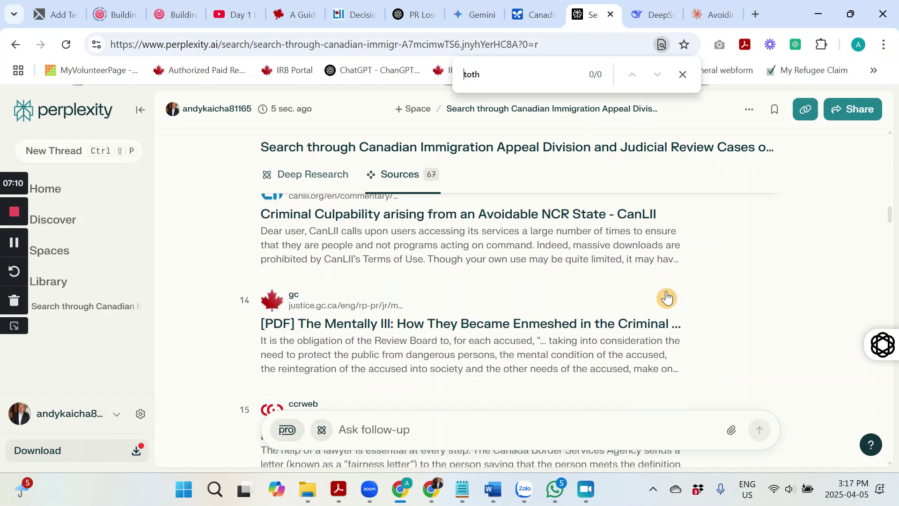
{"action": "scroll", "coordinate": [667, 298], "scroll_direction": "down", "scroll_amount": 5}
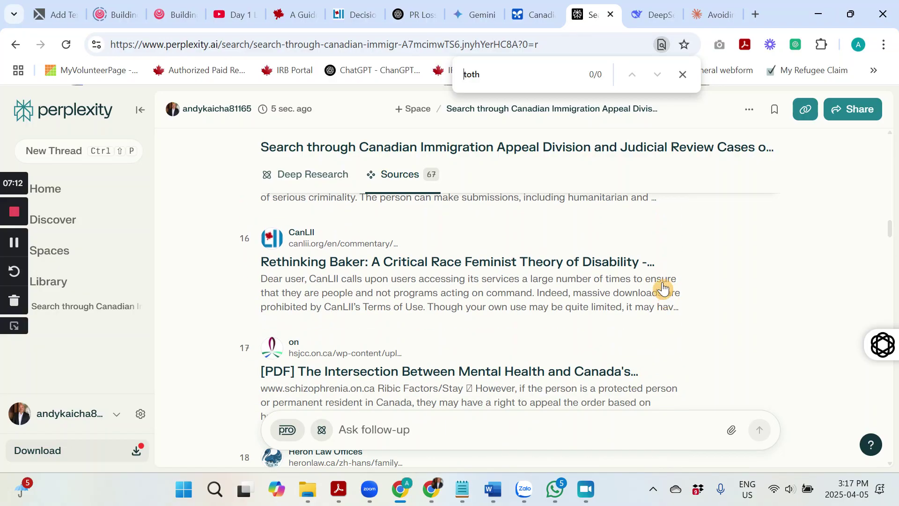
{"action": "left_click", "coordinate": [14, 243]}
{"action": "left_click", "coordinate": [712, 16]}
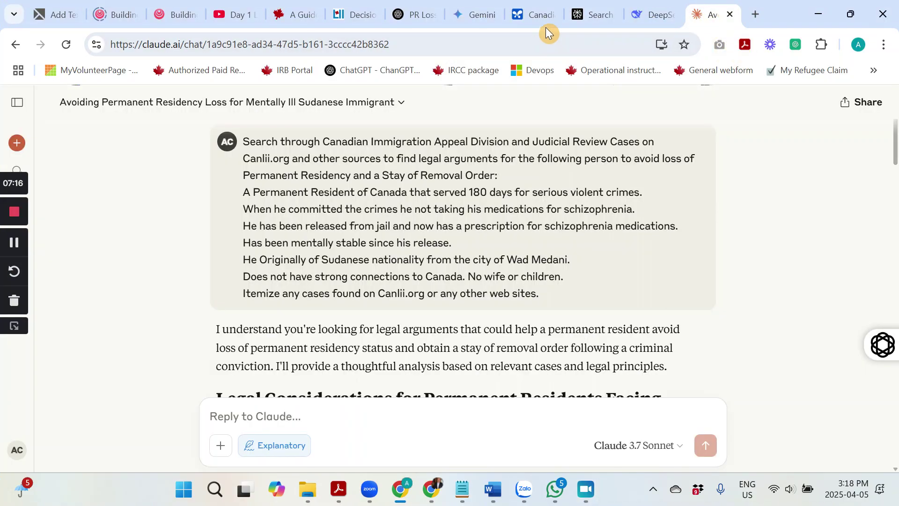
{"action": "left_click", "coordinate": [588, 18]}
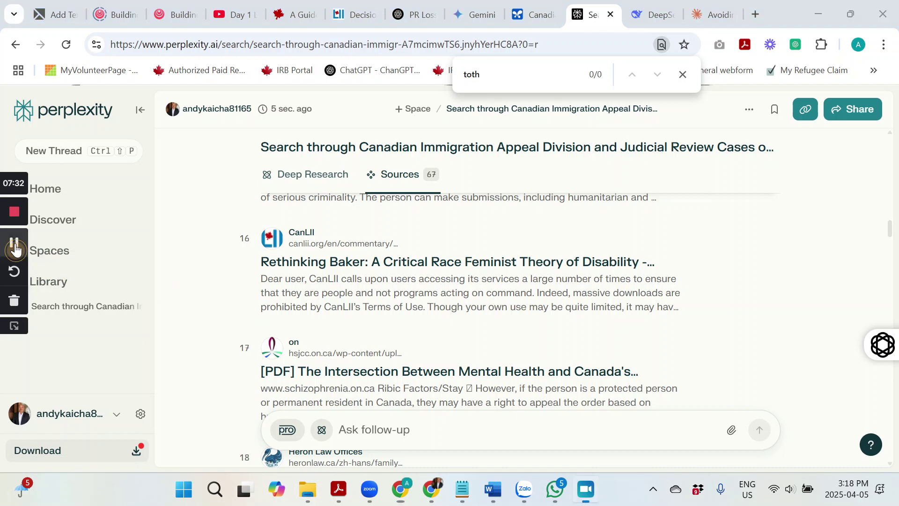
- Examine Perplexity's sources from the ccrweb criminal inadmissibility PDF to the CanLII Stay Pending Appeal entry
{"action": "scroll", "coordinate": [176, 244], "scroll_direction": "up", "scroll_amount": 1}
{"action": "scroll", "coordinate": [176, 243], "scroll_direction": "up", "scroll_amount": 1}
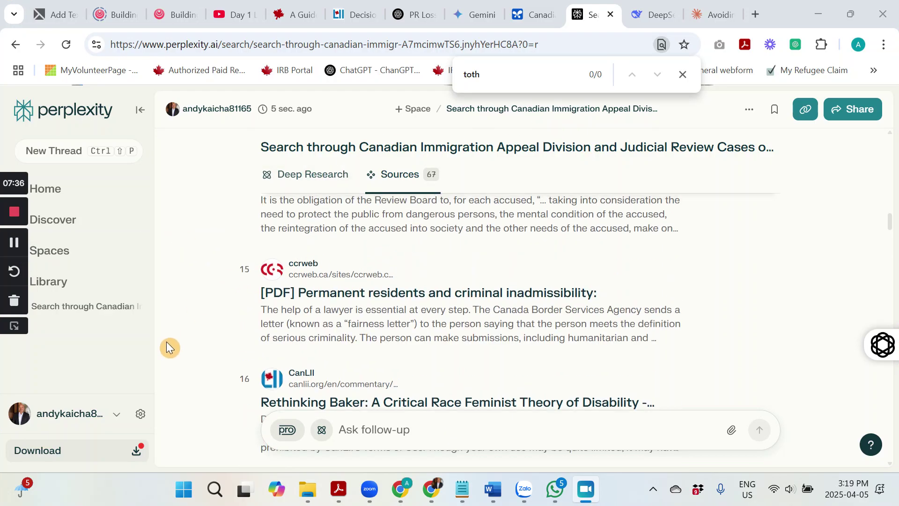
{"action": "scroll", "coordinate": [180, 328], "scroll_direction": "down", "scroll_amount": 3}
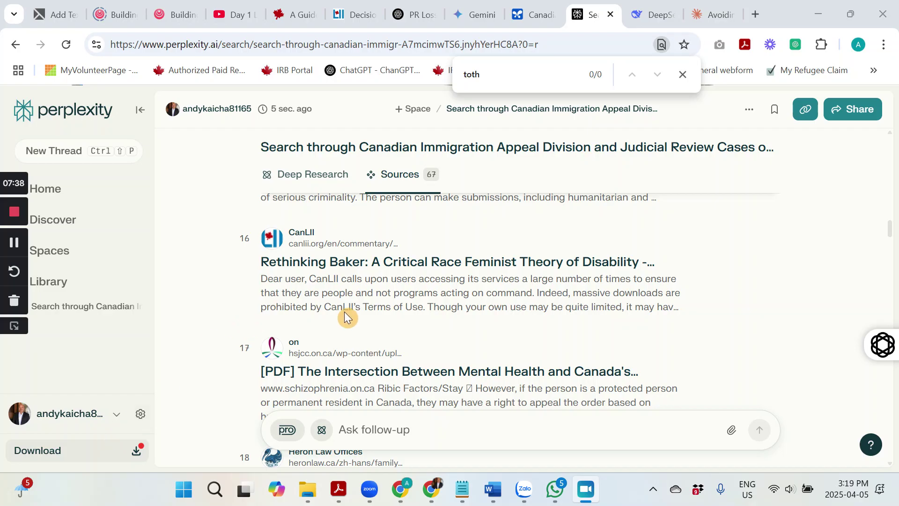
{"action": "scroll", "coordinate": [411, 311], "scroll_direction": "down", "scroll_amount": 1}
{"action": "scroll", "coordinate": [410, 310], "scroll_direction": "down", "scroll_amount": 2}
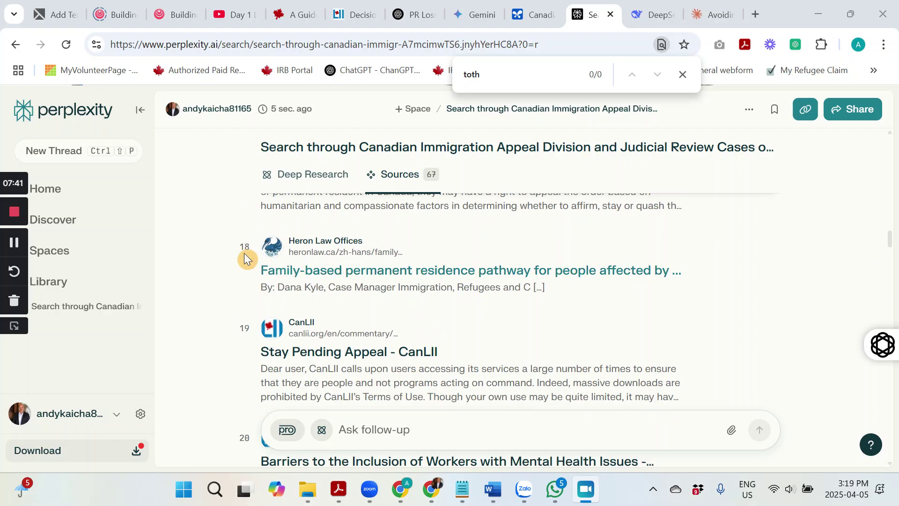
{"action": "left_click", "coordinate": [210, 248]}
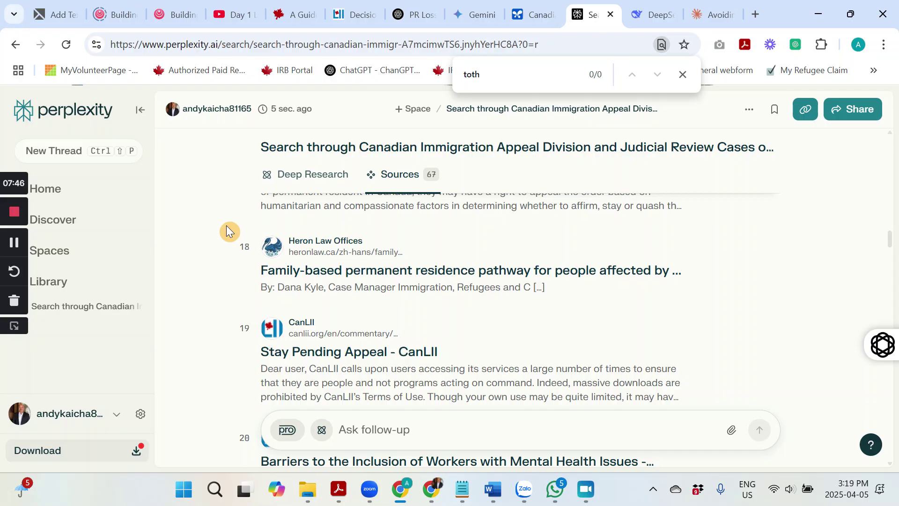
- Review Perplexity's remaining sources from entry 20 to 39, checking for mental illness, deportation and Sudan material
{"action": "scroll", "coordinate": [572, 251], "scroll_direction": "down", "scroll_amount": 3}
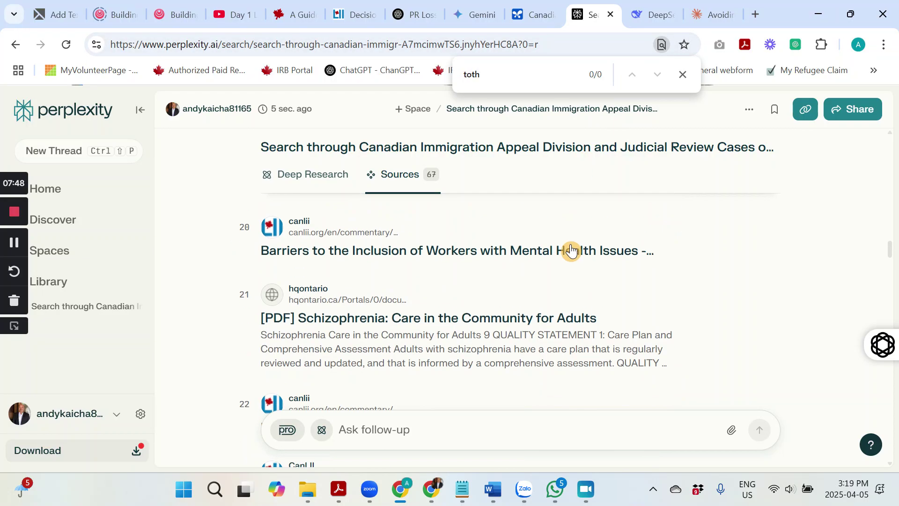
{"action": "scroll", "coordinate": [562, 261], "scroll_direction": "down", "scroll_amount": 3}
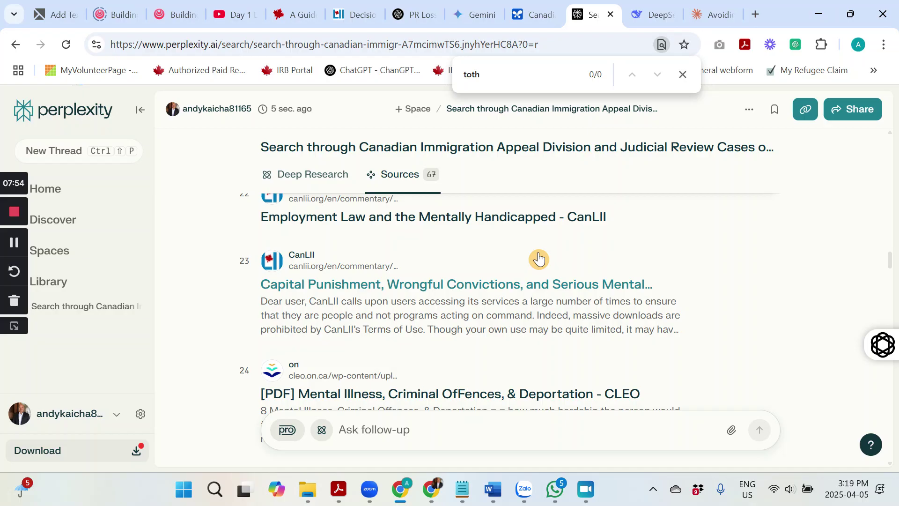
{"action": "scroll", "coordinate": [665, 257], "scroll_direction": "down", "scroll_amount": 2}
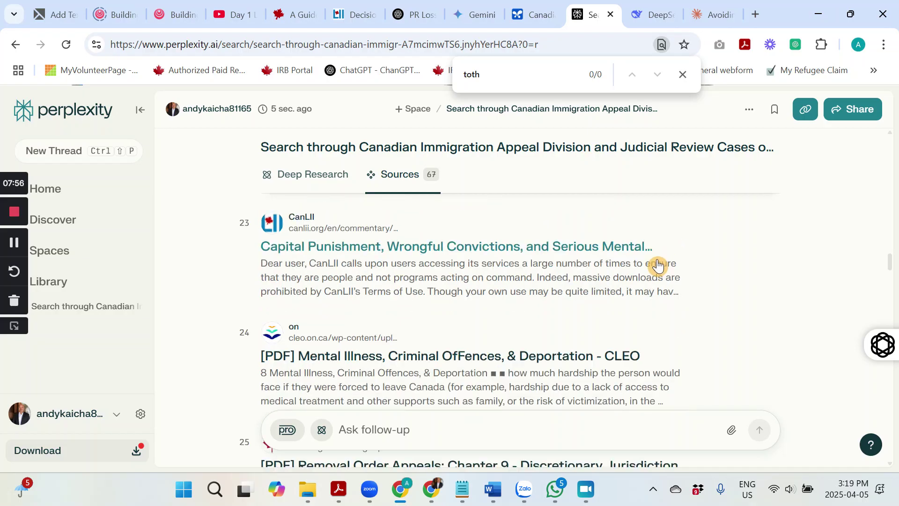
{"action": "scroll", "coordinate": [658, 265], "scroll_direction": "down", "scroll_amount": 20}
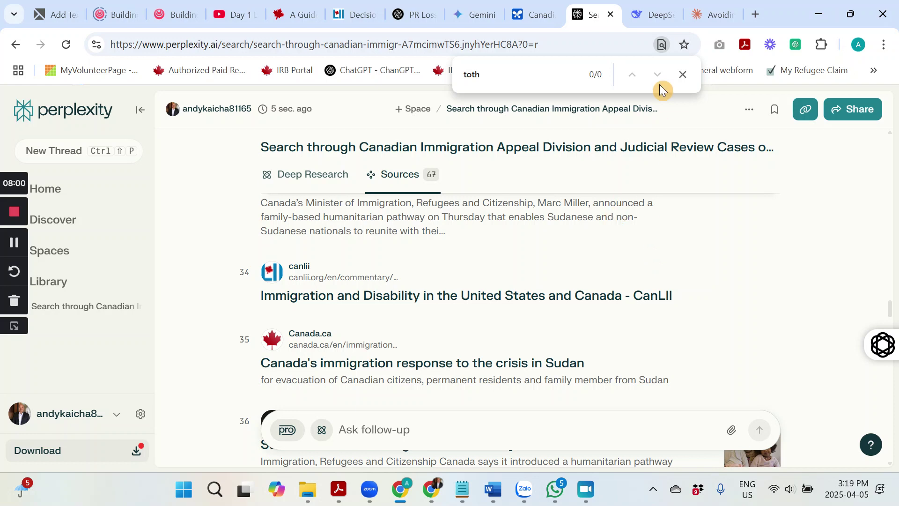
{"action": "scroll", "coordinate": [576, 295], "scroll_direction": "down", "scroll_amount": 1}
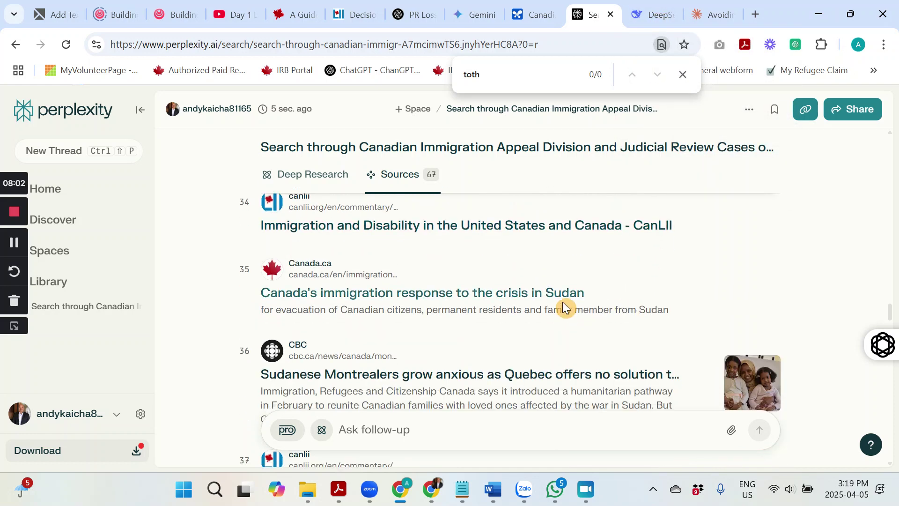
{"action": "scroll", "coordinate": [417, 303], "scroll_direction": "down", "scroll_amount": 3}
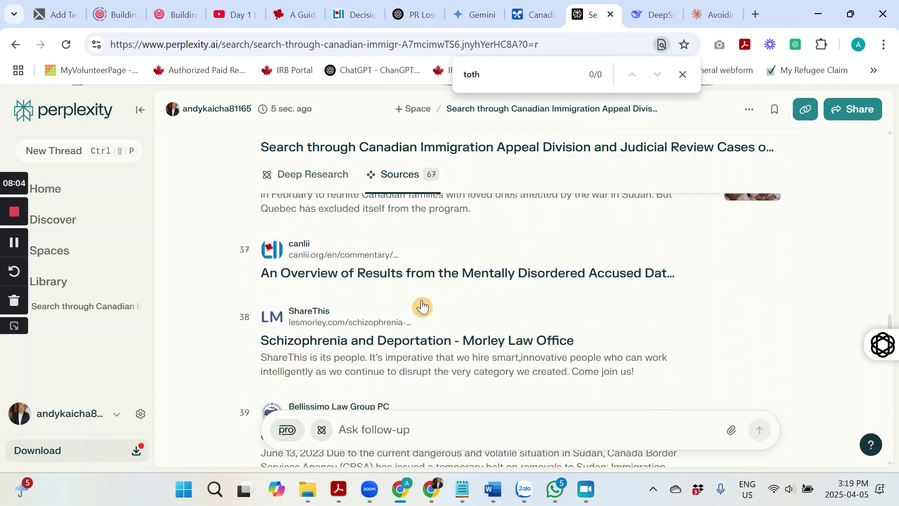
{"action": "scroll", "coordinate": [421, 304], "scroll_direction": "down", "scroll_amount": 1}
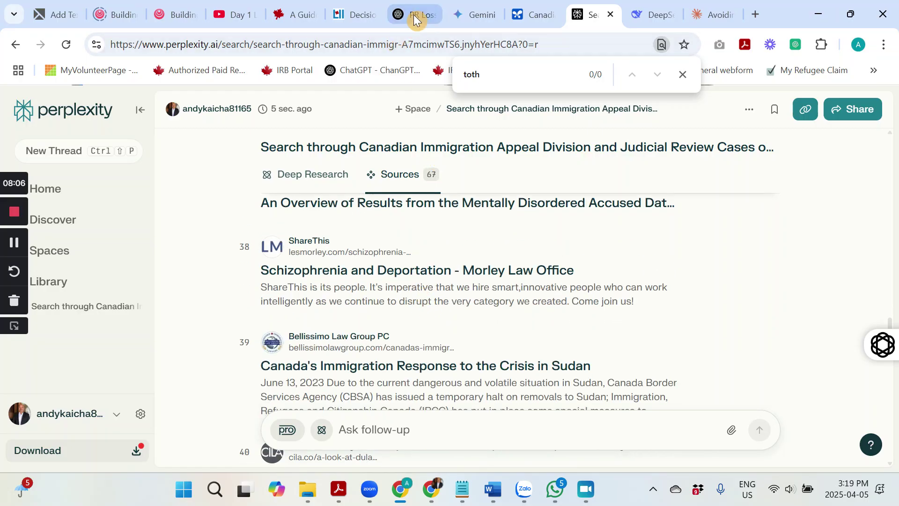
- Switch to the ChatGPT conversation, search the page for "sudan" and go through the matches in its research activity
{"action": "left_click", "coordinate": [415, 14]}
{"action": "scroll", "coordinate": [618, 274], "scroll_direction": "down", "scroll_amount": 1}
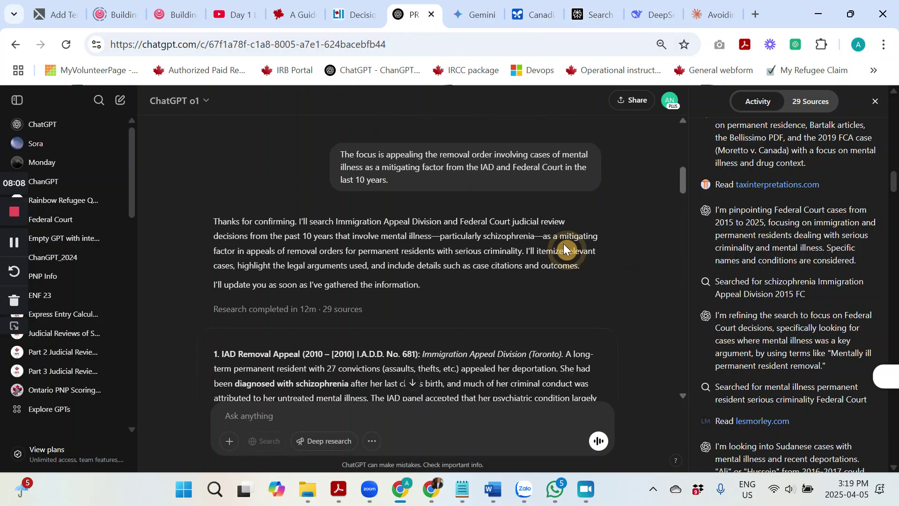
{"action": "key", "text": "ctrl+f"}
{"action": "type", "text": "sudan"}
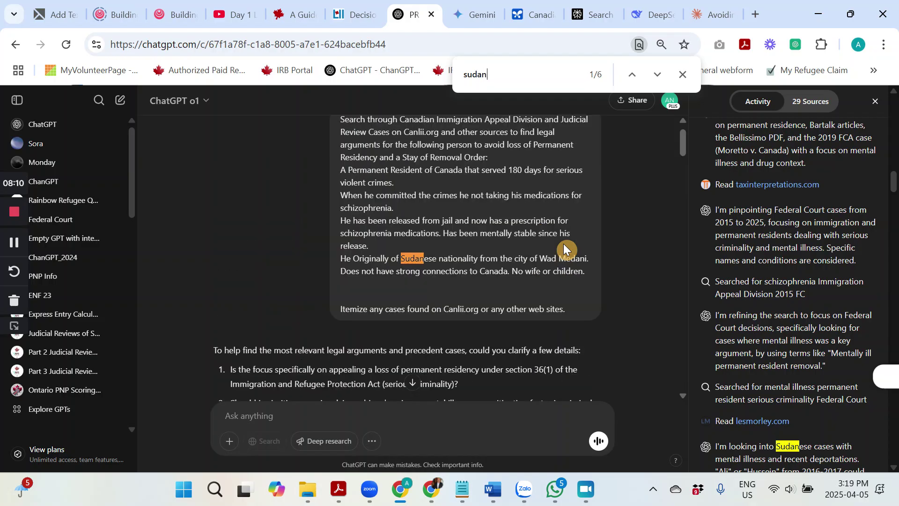
{"action": "key", "text": "Return"}
{"action": "key", "text": "Return"}
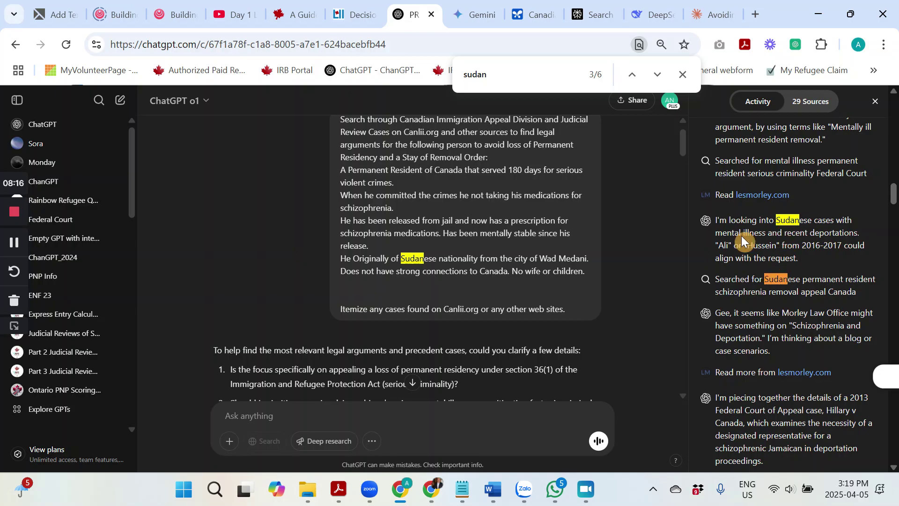
{"action": "left_click", "coordinate": [657, 75]}
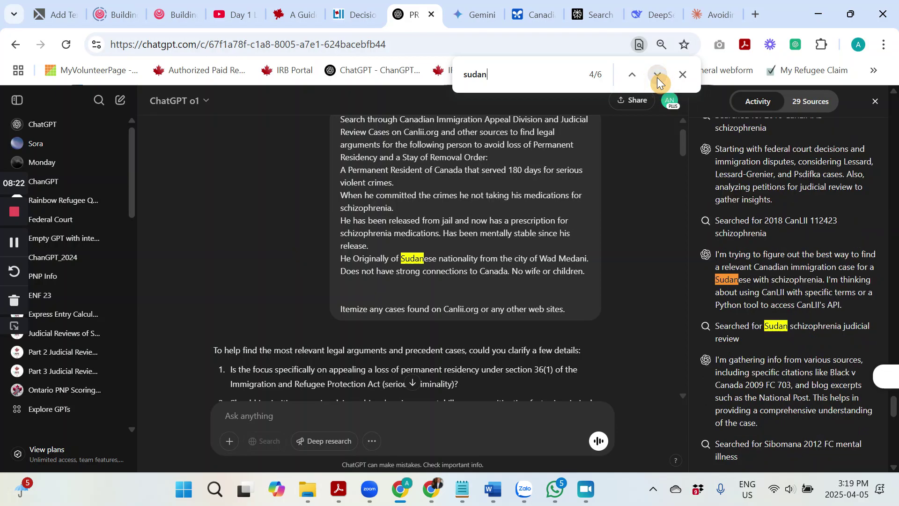
- Search the ChatGPT page for "medani" instead, cycle through its matches and dismiss the page search
{"action": "key", "text": "ctrl+f"}
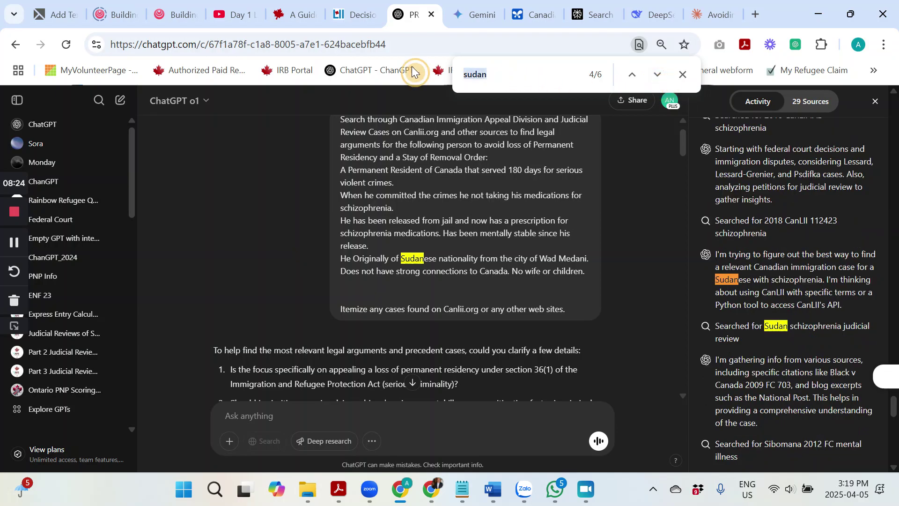
{"action": "key", "text": "BackSpace"}
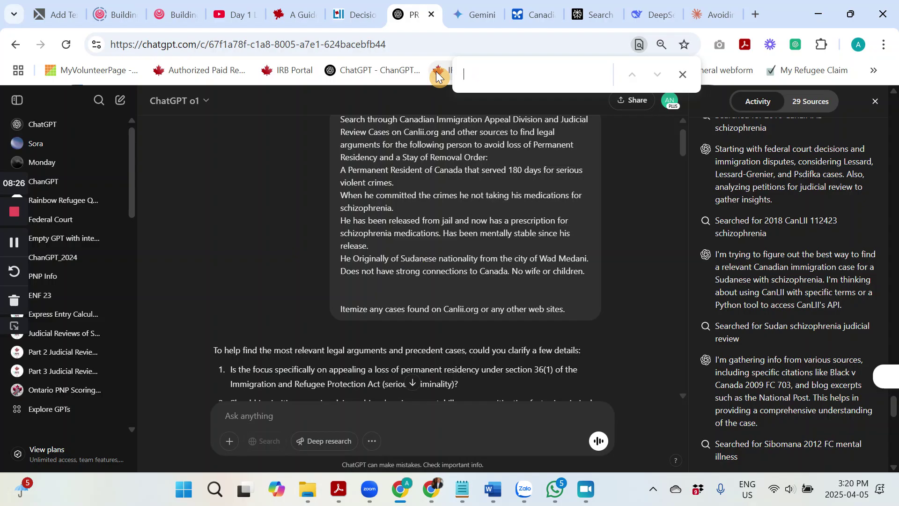
{"action": "type", "text": "medani"}
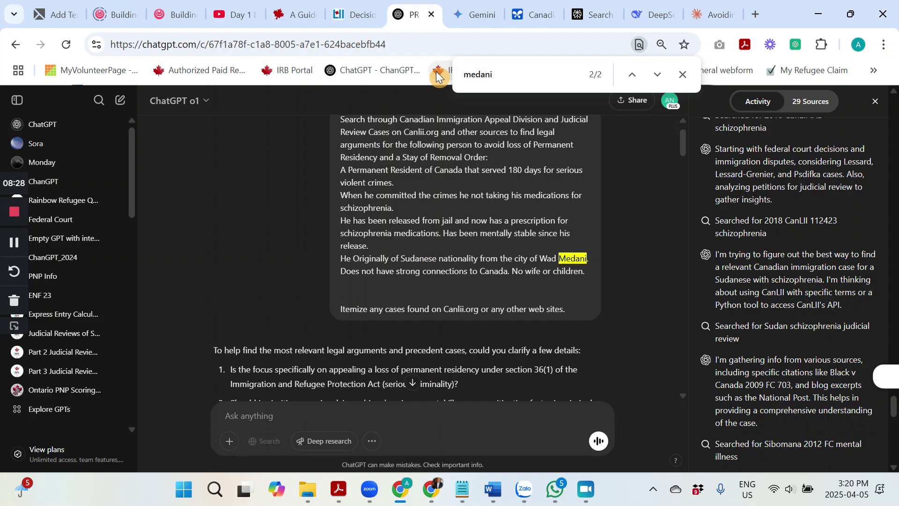
{"action": "key", "text": "Return"}
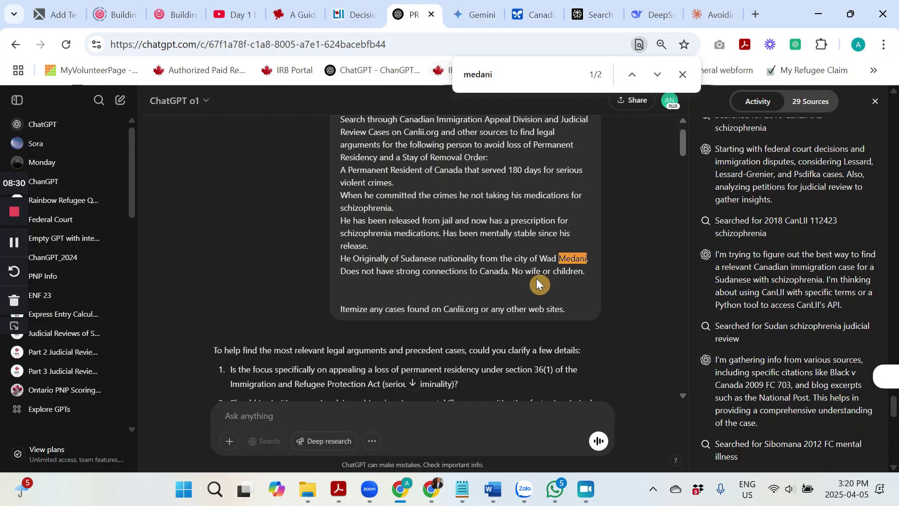
{"action": "left_click", "coordinate": [658, 75]}
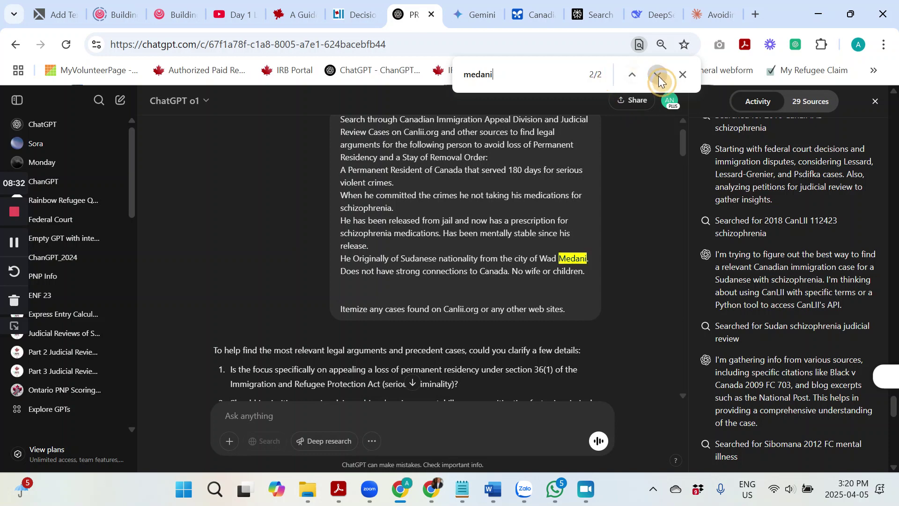
{"action": "left_click", "coordinate": [658, 79]}
{"action": "left_click", "coordinate": [634, 77]}
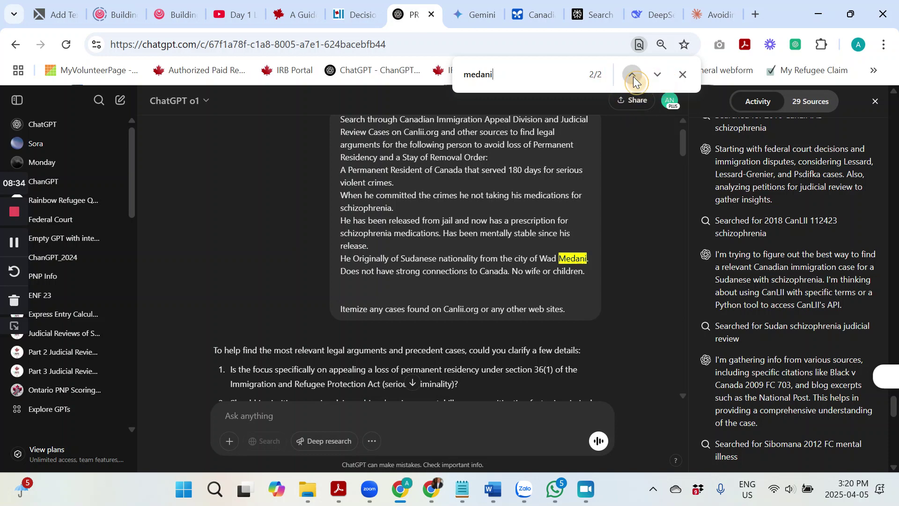
{"action": "left_click", "coordinate": [632, 79]}
{"action": "left_click", "coordinate": [655, 79]}
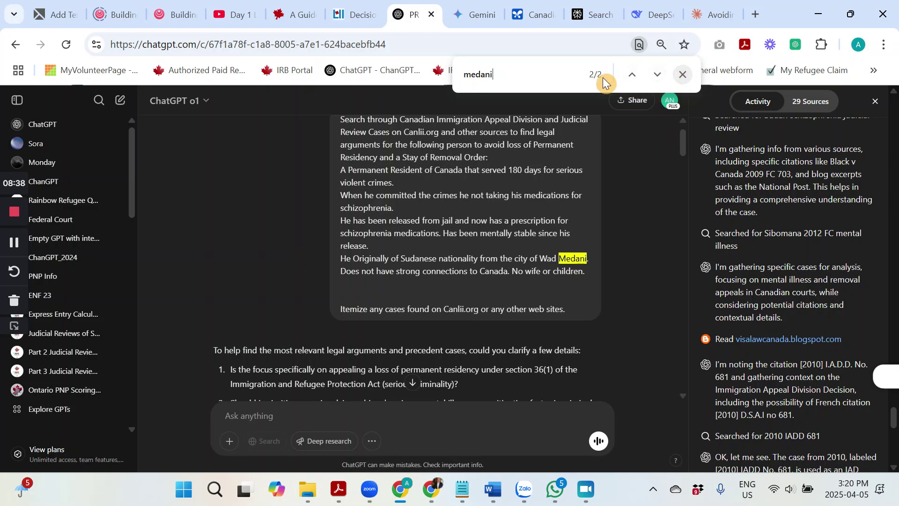
{"action": "left_click", "coordinate": [548, 75]}
{"action": "left_click", "coordinate": [633, 78]}
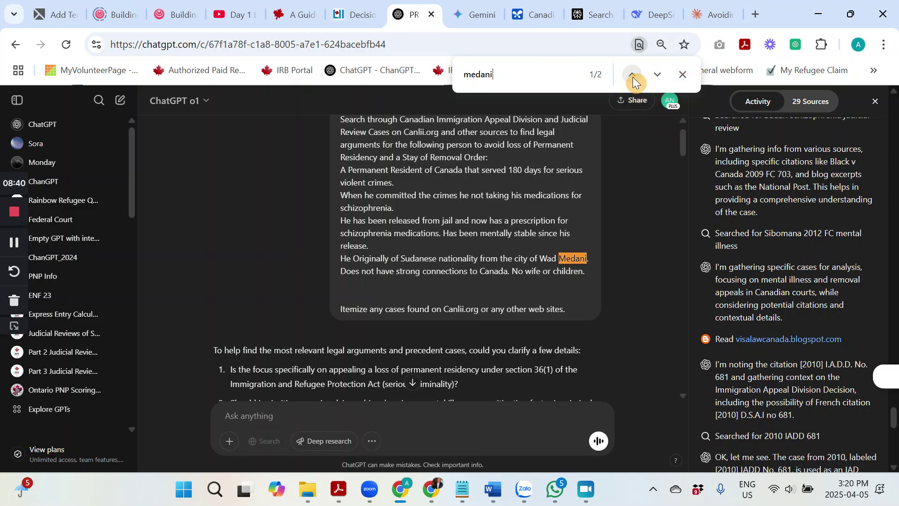
{"action": "left_click", "coordinate": [633, 77]}
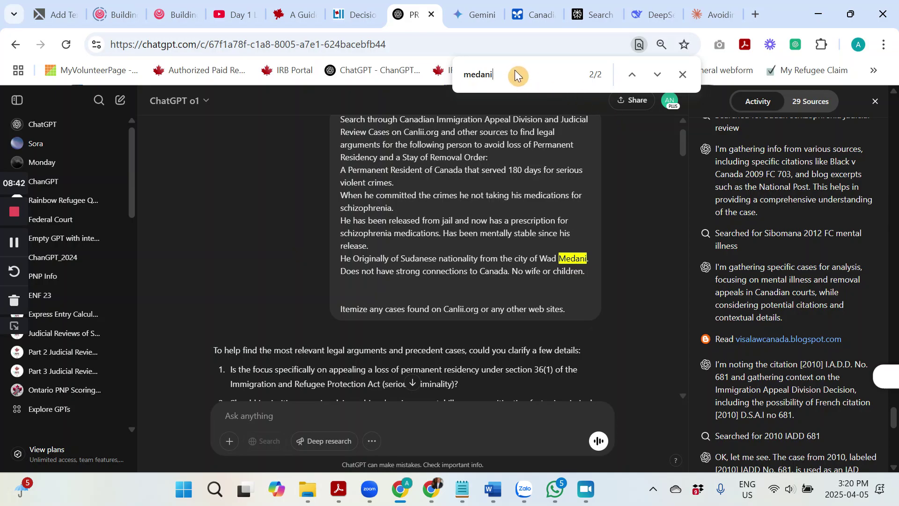
{"action": "left_click_drag", "start_coordinate": [516, 75], "coordinate": [431, 76]}
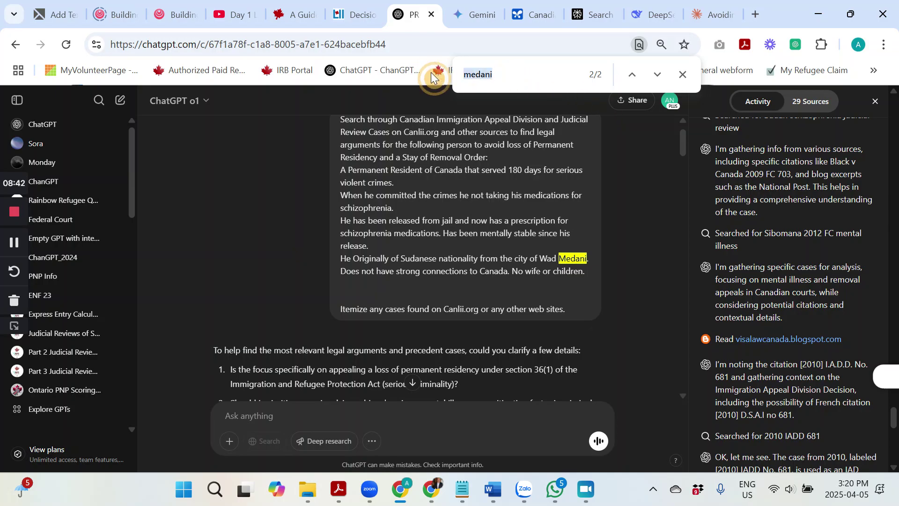
{"action": "left_click", "coordinate": [683, 75]}
- Switch to the Gemini report, search it for "medani" and advance to the match in the Hardship in the Country of Origin factor
{"action": "left_click", "coordinate": [479, 15]}
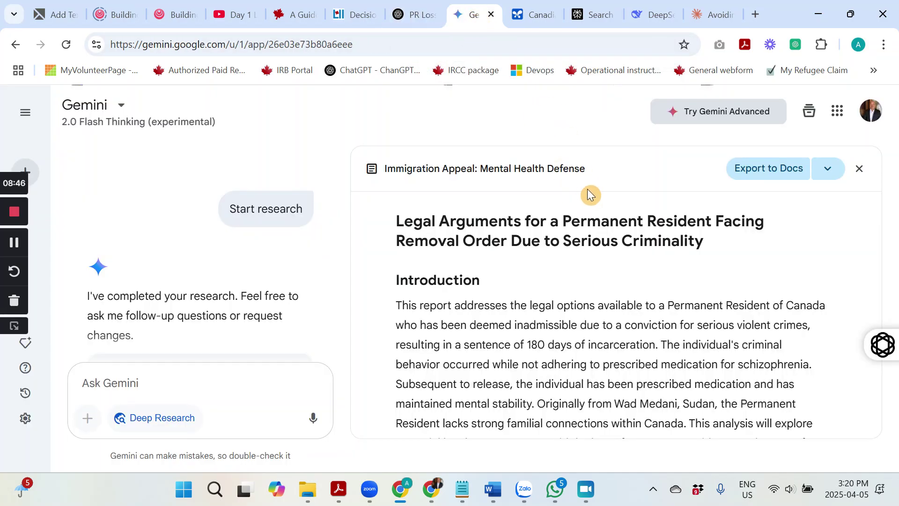
{"action": "left_click", "coordinate": [603, 187]}
{"action": "key", "text": "ctrl+f"}
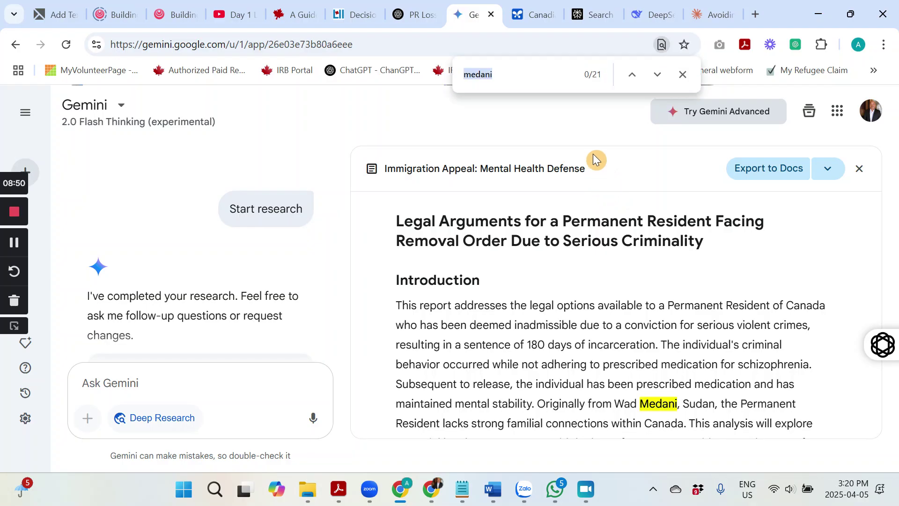
{"action": "left_click", "coordinate": [659, 75]}
{"action": "left_click", "coordinate": [659, 75]}
{"action": "left_click", "coordinate": [658, 75]}
{"action": "left_click", "coordinate": [659, 75]}
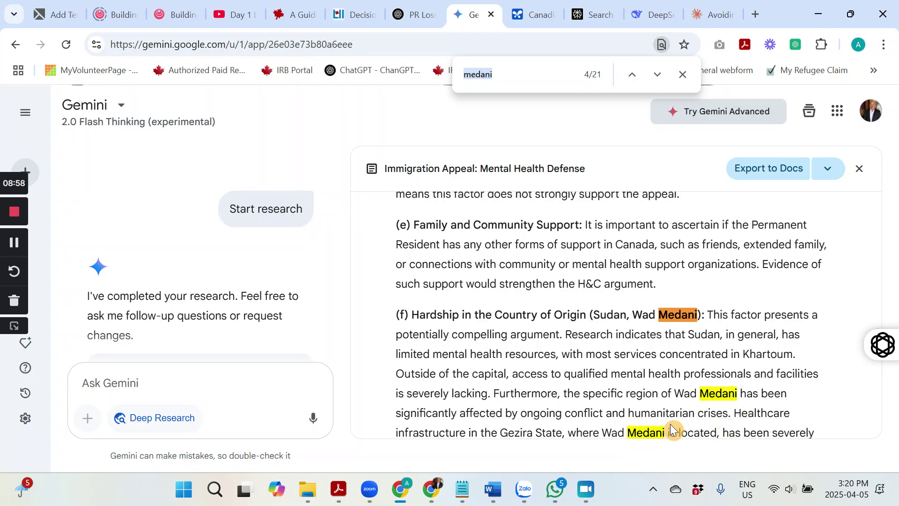
- Read the report's Wad Medani hardship passage, highlighting the lines on compromised healthcare infrastructure, and continue to Table 2
{"action": "left_click_drag", "start_coordinate": [623, 431], "coordinate": [506, 373]}
{"action": "left_click", "coordinate": [735, 380]}
{"action": "scroll", "coordinate": [735, 379], "scroll_direction": "down", "scroll_amount": 1}
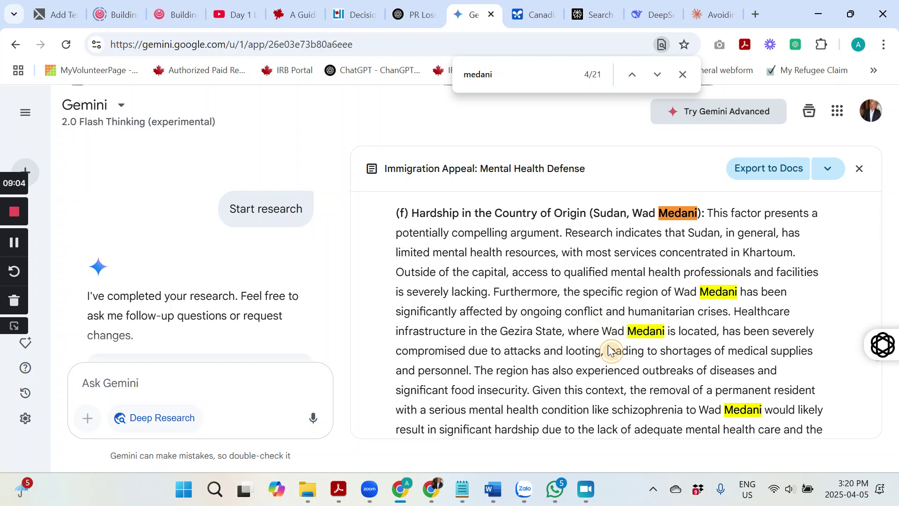
{"action": "left_click_drag", "start_coordinate": [615, 350], "coordinate": [602, 331]}
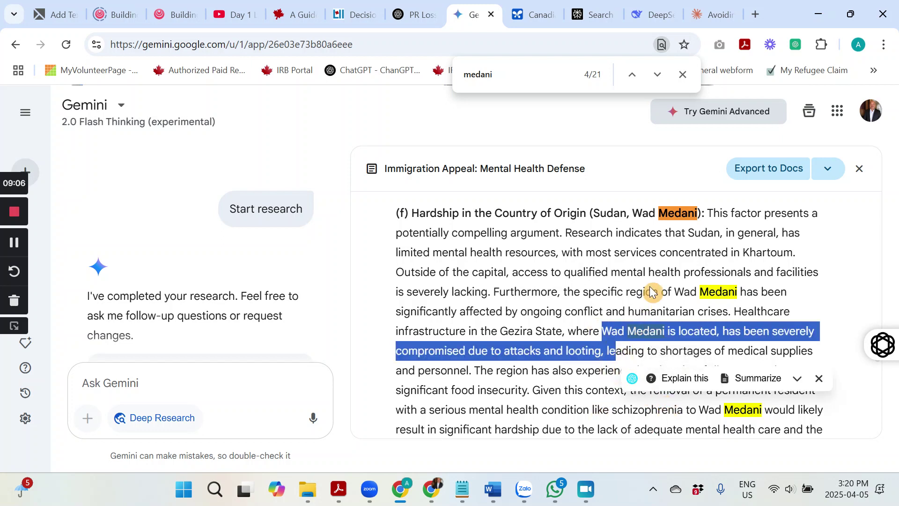
{"action": "left_click_drag", "start_coordinate": [492, 291], "coordinate": [560, 367]}
{"action": "scroll", "coordinate": [559, 366], "scroll_direction": "down", "scroll_amount": 5}
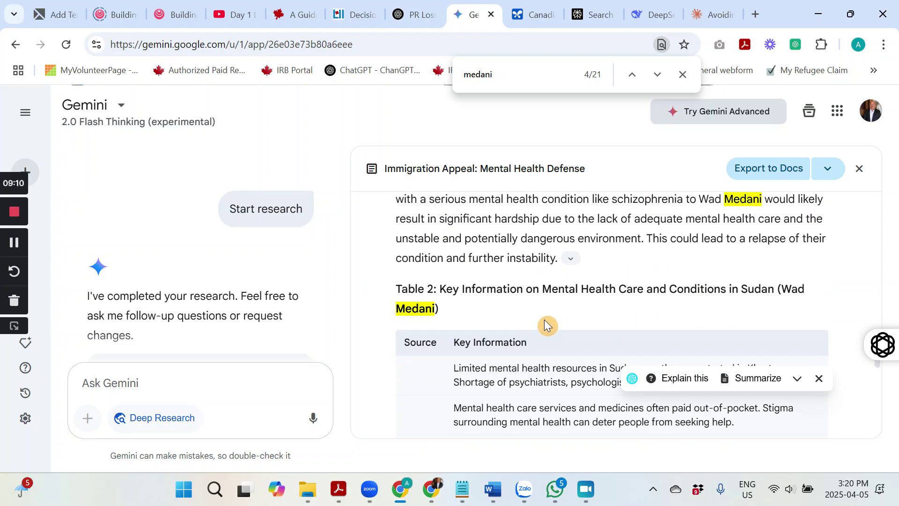
- Read the entries of Table 2 on mental health care and conditions in Sudan (Wad Medani) in the Gemini report
{"action": "scroll", "coordinate": [637, 321], "scroll_direction": "down", "scroll_amount": 3}
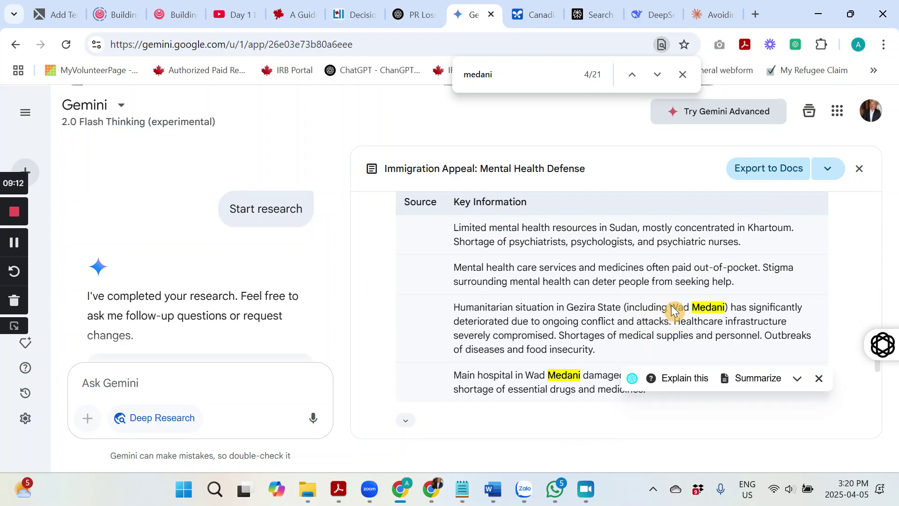
{"action": "scroll", "coordinate": [582, 299], "scroll_direction": "down", "scroll_amount": 5}
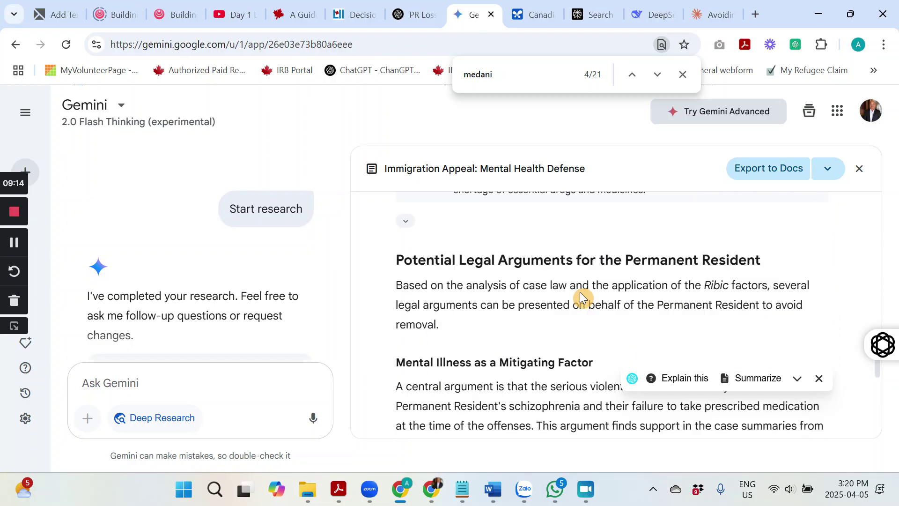
{"action": "scroll", "coordinate": [580, 295], "scroll_direction": "up", "scroll_amount": 5}
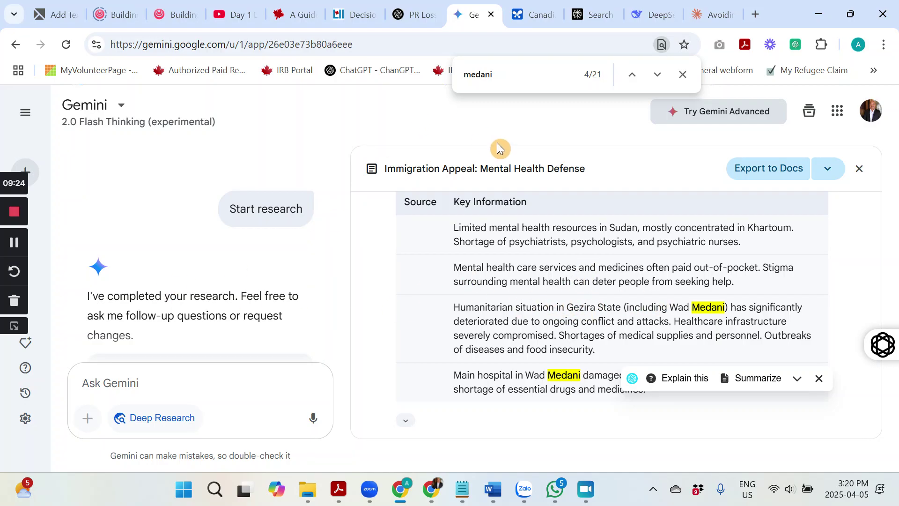
- Switch to the Google AI Studio response, search the page for "medani" and go through the matches in its answer
{"action": "left_click", "coordinate": [532, 17]}
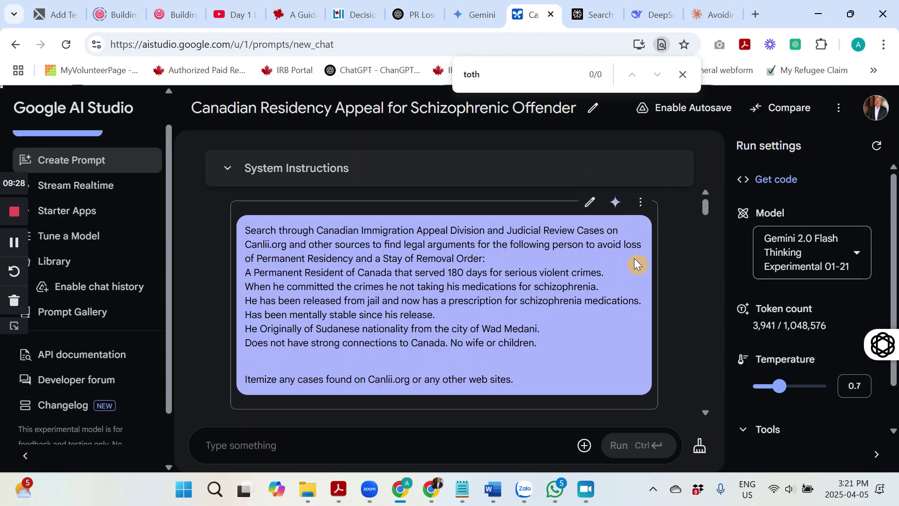
{"action": "scroll", "coordinate": [583, 260], "scroll_direction": "down", "scroll_amount": 2}
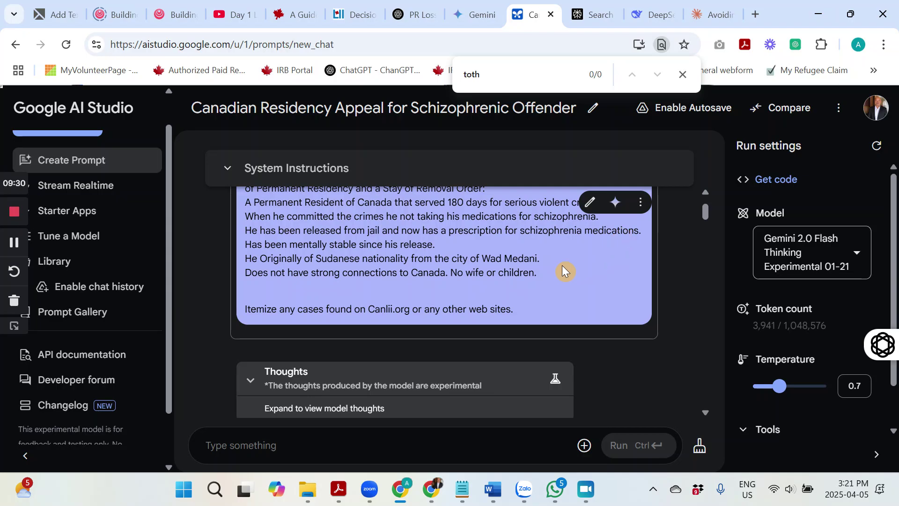
{"action": "key", "text": "ctrl+f"}
{"action": "type", "text": "medani"}
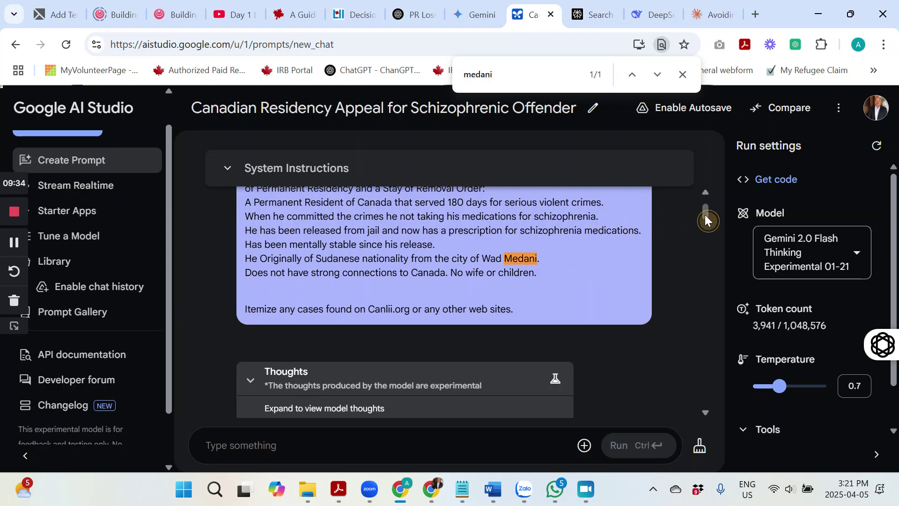
{"action": "left_click_drag", "start_coordinate": [705, 214], "coordinate": [696, 283]}
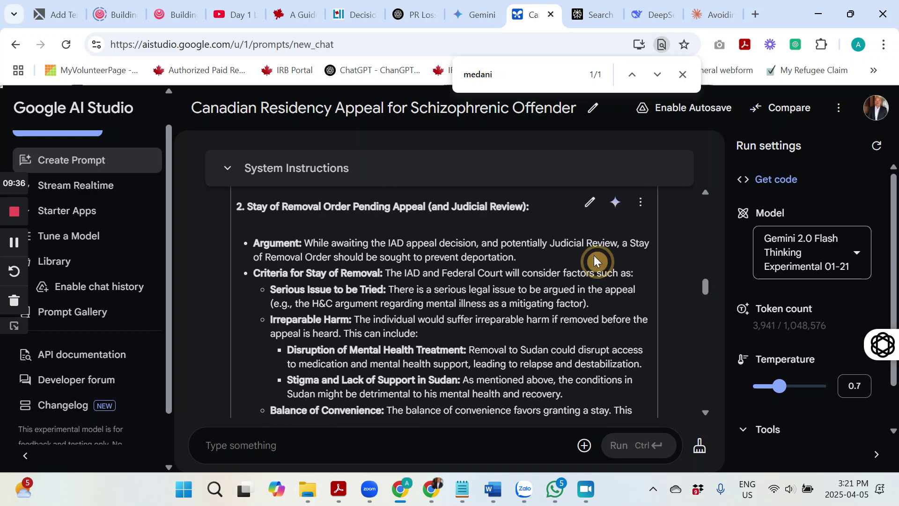
{"action": "key", "text": "Return"}
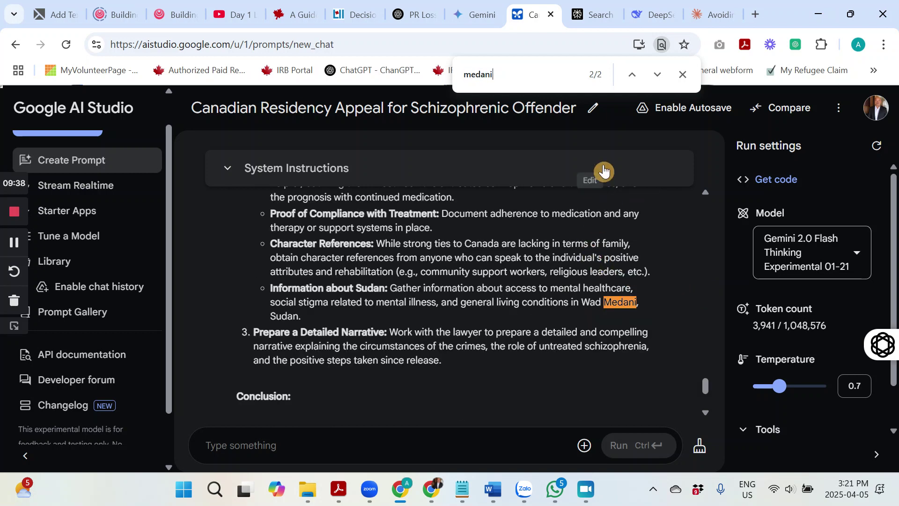
{"action": "left_click", "coordinate": [632, 74]}
{"action": "left_click", "coordinate": [657, 74]}
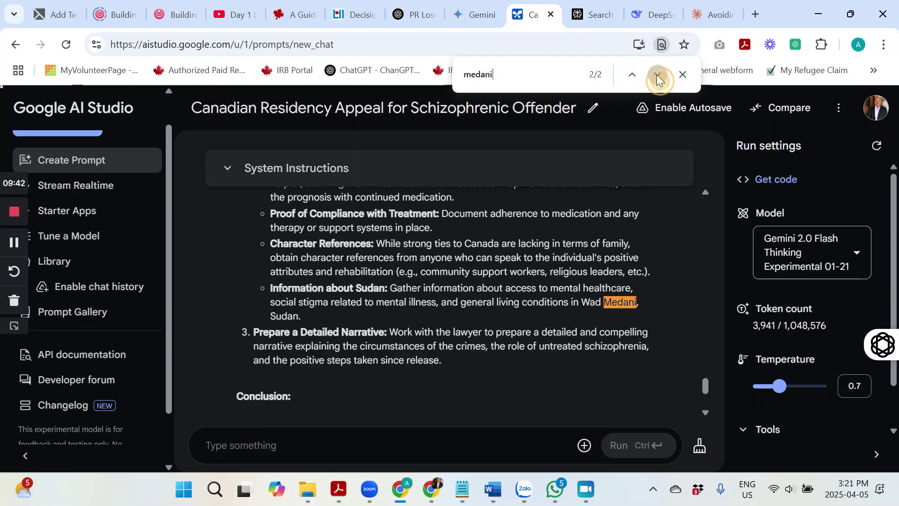
{"action": "left_click", "coordinate": [657, 75]}
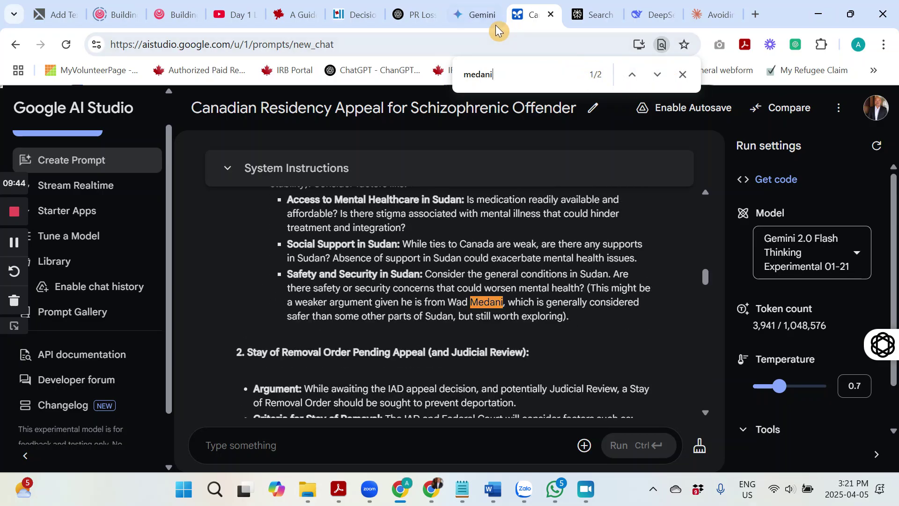
- Compare the model version named in Gemini with the one selected in Google AI Studio's run settings
{"action": "left_click", "coordinate": [475, 17]}
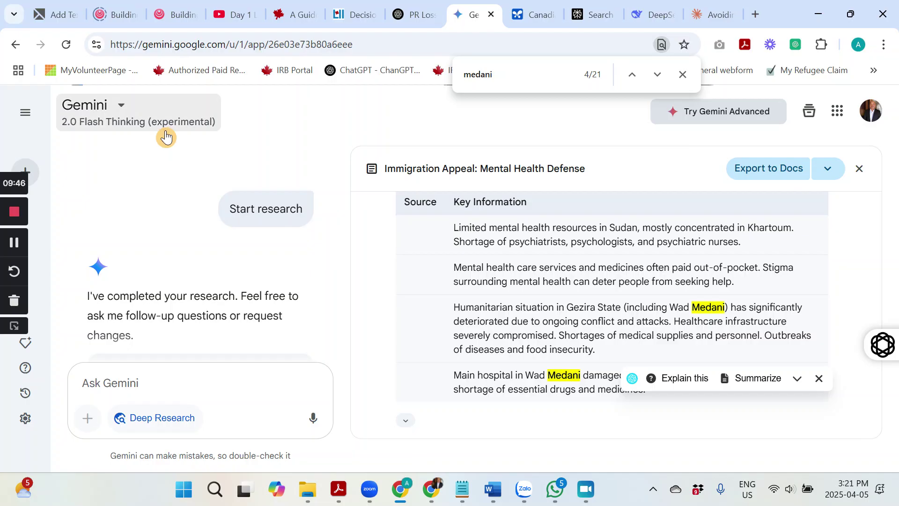
{"action": "left_click", "coordinate": [517, 14]}
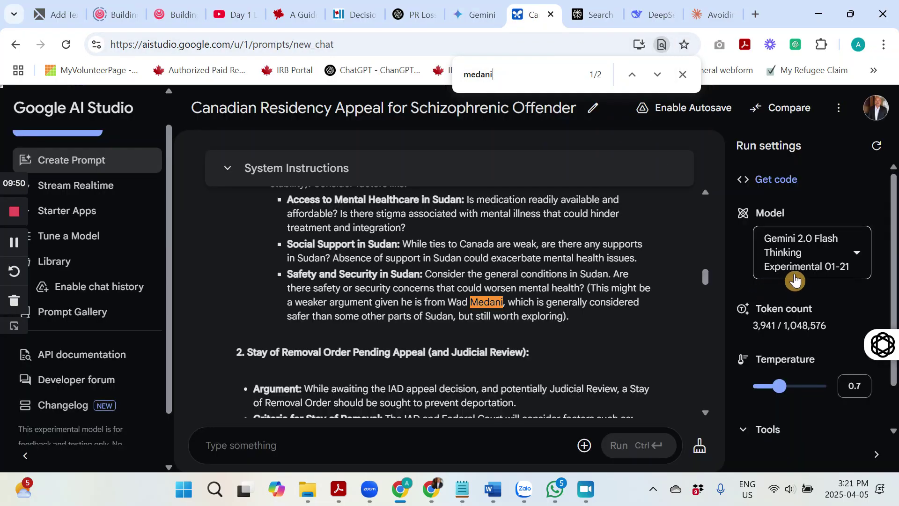
{"action": "mouse_move", "coordinate": [795, 267]}
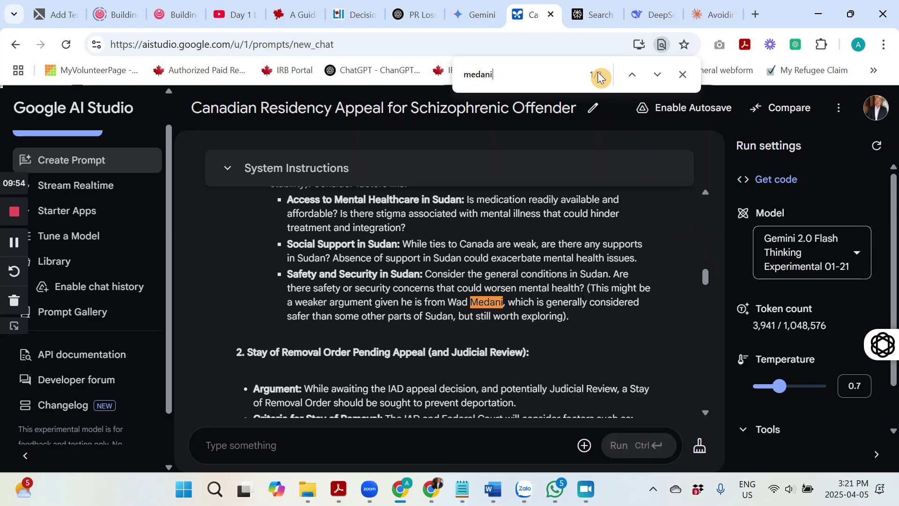
- Switch to the Perplexity thread, search the page for "medani", step through the matches and look over its list of sources
{"action": "left_click", "coordinate": [597, 15]}
{"action": "left_click", "coordinate": [666, 171]}
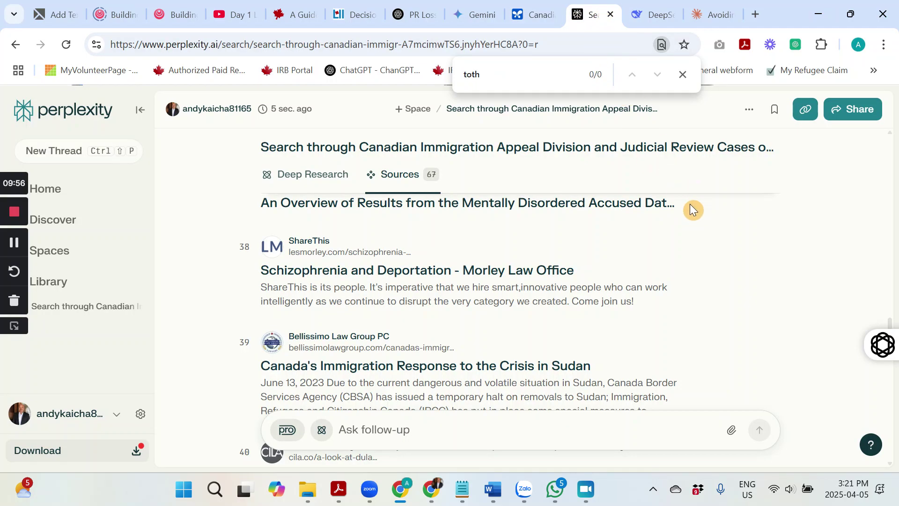
{"action": "type", "text": "medani"}
{"action": "left_click", "coordinate": [657, 75]}
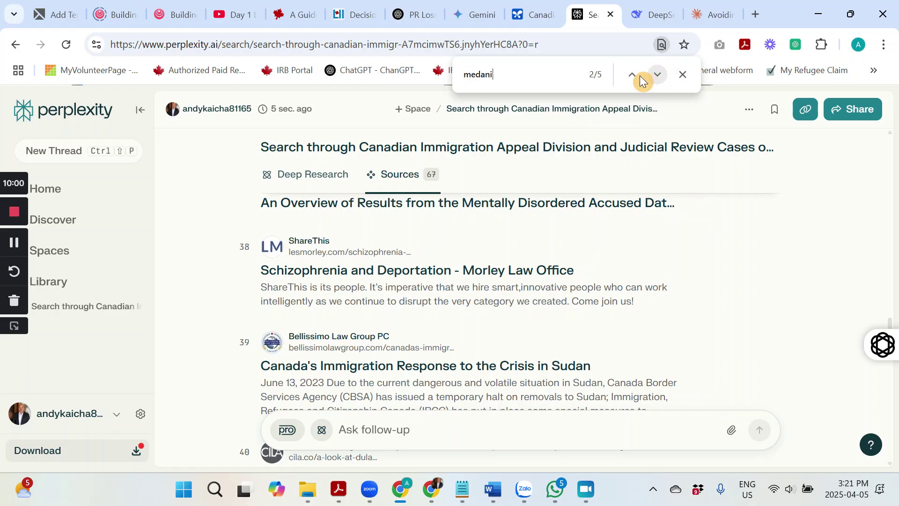
{"action": "left_click", "coordinate": [632, 76]}
{"action": "left_click", "coordinate": [631, 76]}
{"action": "left_click", "coordinate": [632, 76]}
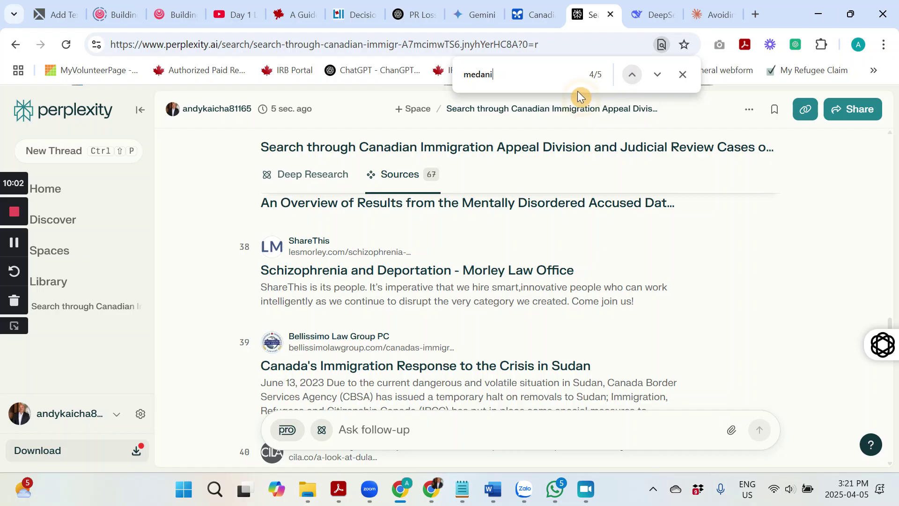
{"action": "scroll", "coordinate": [696, 231], "scroll_direction": "down", "scroll_amount": 10}
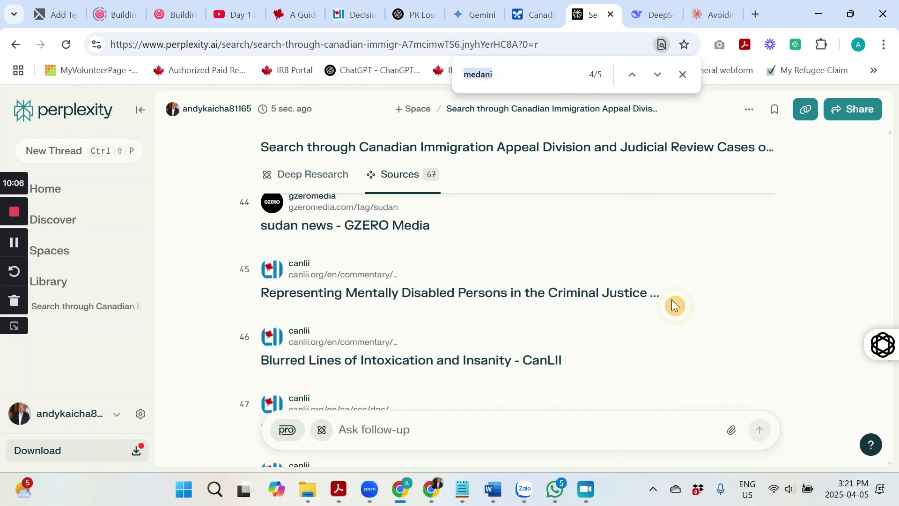
{"action": "key", "text": "Return"}
{"action": "left_click", "coordinate": [658, 76]}
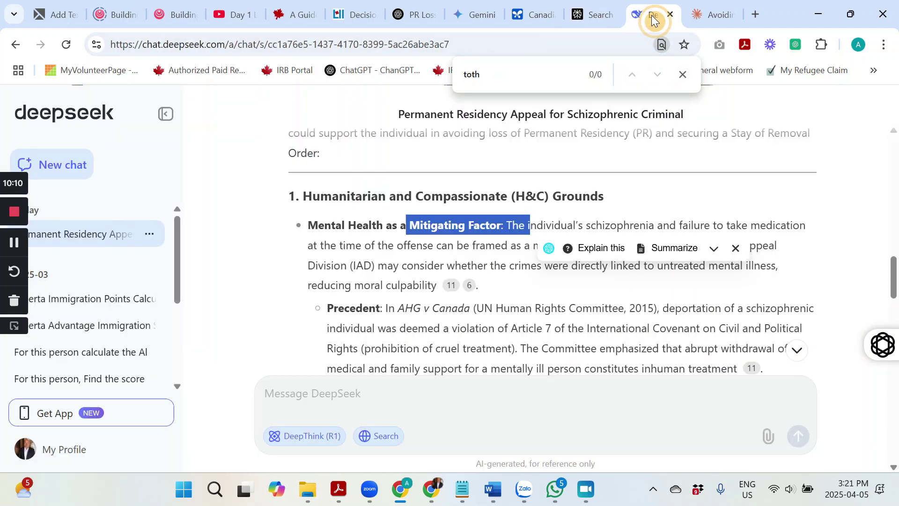
- Search the DeepSeek answer for "medani" and highlight the Wad Medani key argument in the Risk of Harm in Sudan section
{"action": "left_click", "coordinate": [703, 176]}
{"action": "key", "text": "ctrl+f"}
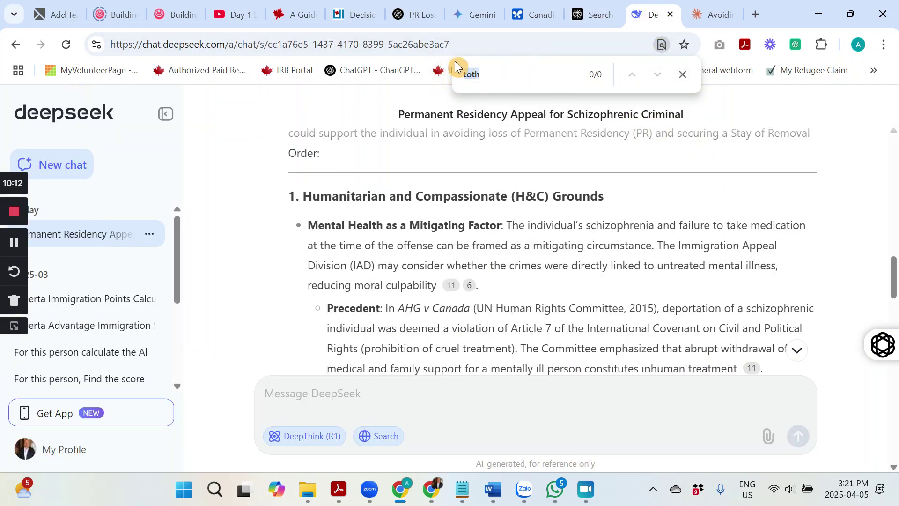
{"action": "type", "text": "medani"}
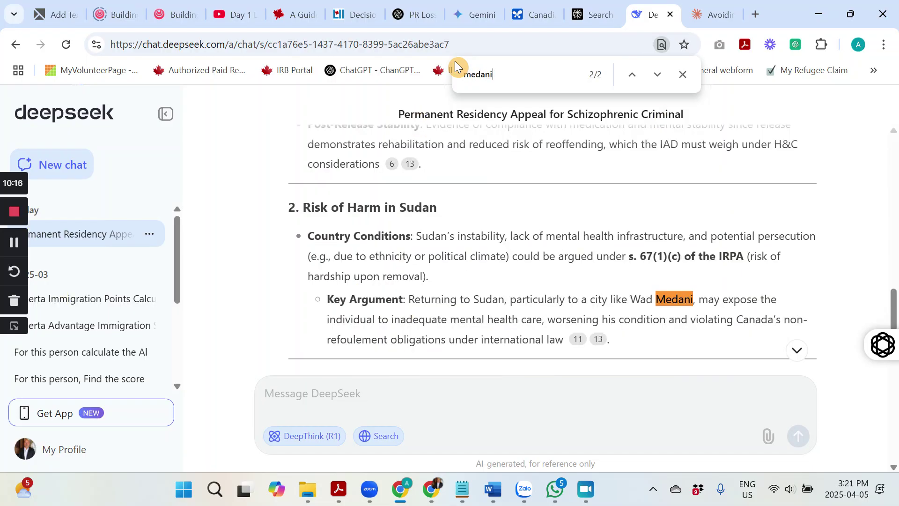
{"action": "left_click_drag", "start_coordinate": [630, 299], "coordinate": [639, 341]}
{"action": "scroll", "coordinate": [701, 229], "scroll_direction": "down", "scroll_amount": 1}
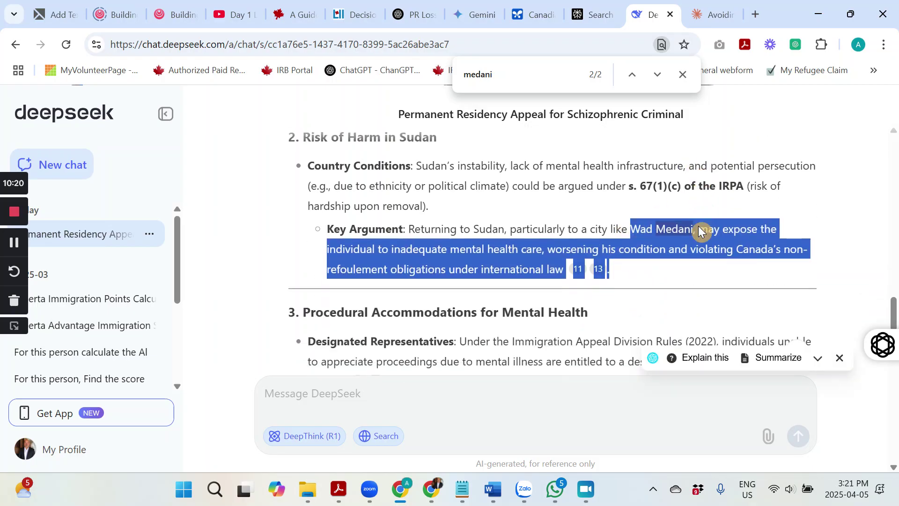
{"action": "scroll", "coordinate": [656, 235], "scroll_direction": "down", "scroll_amount": 1}
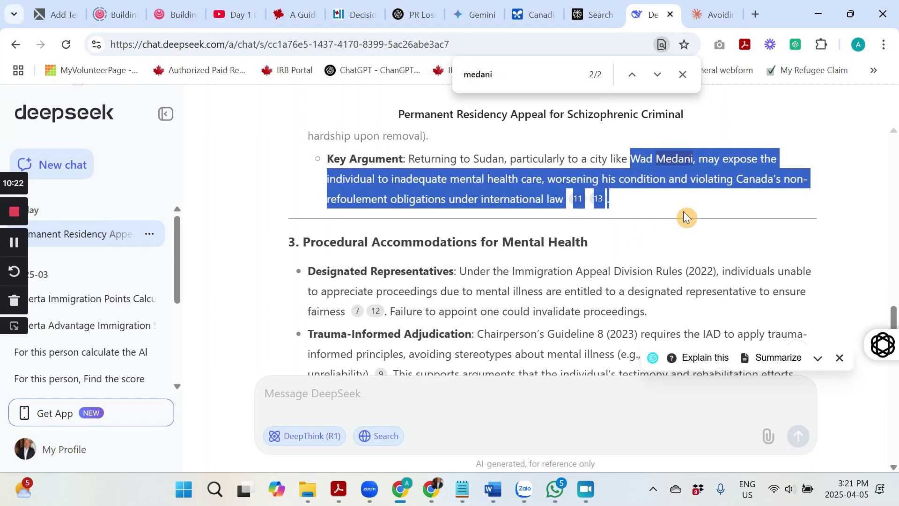
- Switch to the Claude conversation, search it for "medani" and cycle to the match under Country Conditions in Sudan
{"action": "left_click", "coordinate": [709, 14]}
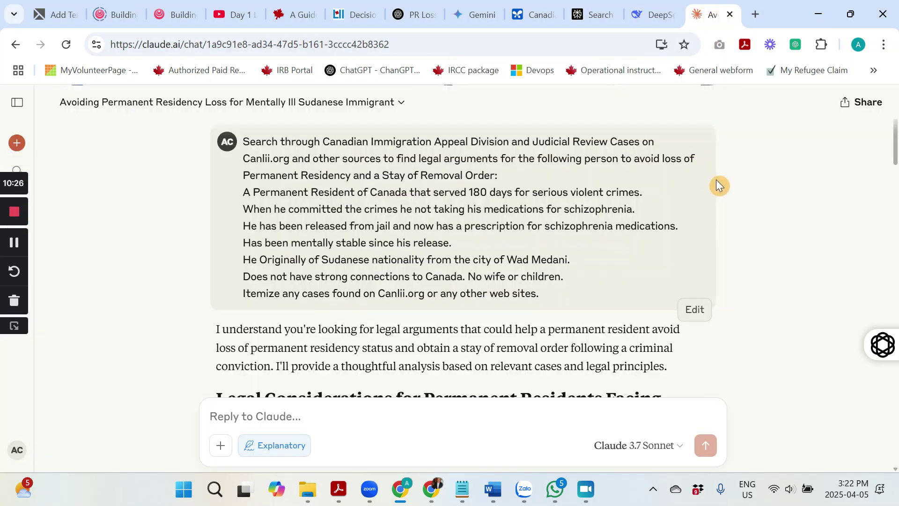
{"action": "key", "text": "ctrl+f"}
{"action": "key", "text": "Return"}
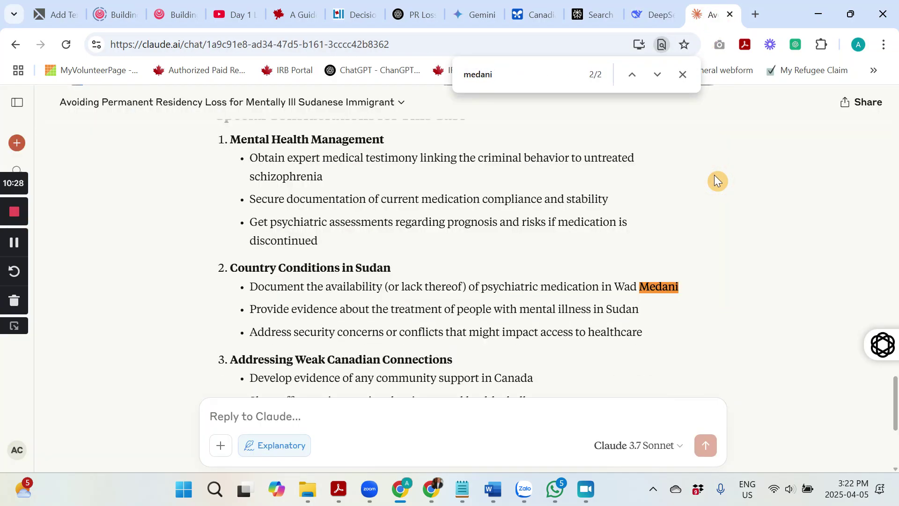
{"action": "key", "text": "Return"}
{"action": "key", "text": "Return"}
{"action": "key", "text": "Return"}
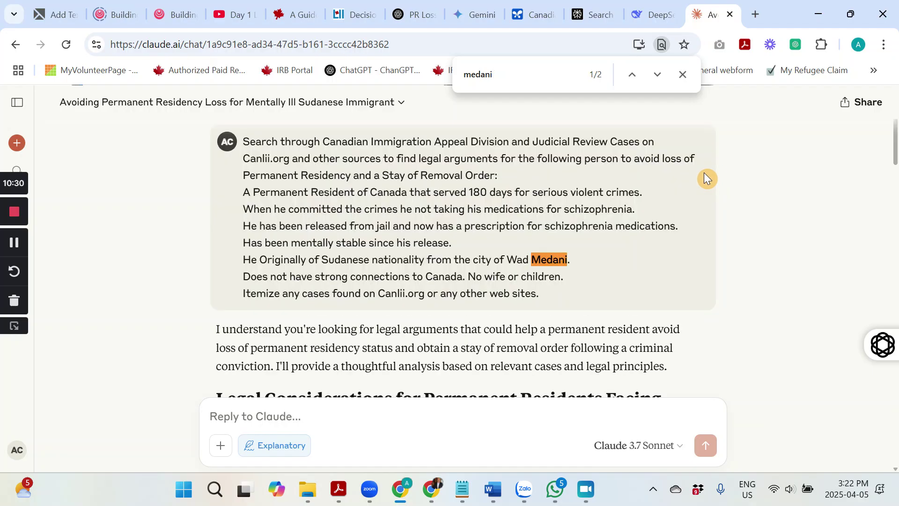
{"action": "key", "text": "Return"}
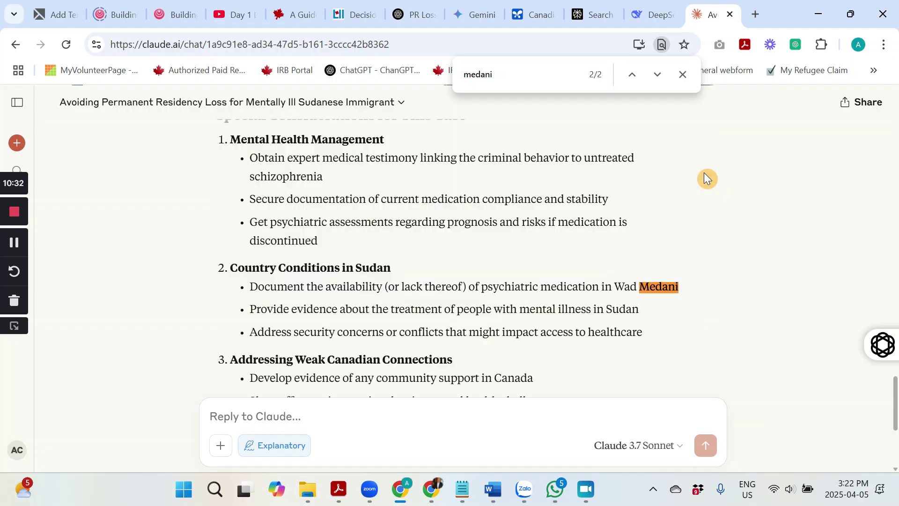
- Compare the Gemini report with the ChatGPT and Claude answers by alternating between them, finishing on Gemini's Sudan table
{"action": "left_click", "coordinate": [468, 19]}
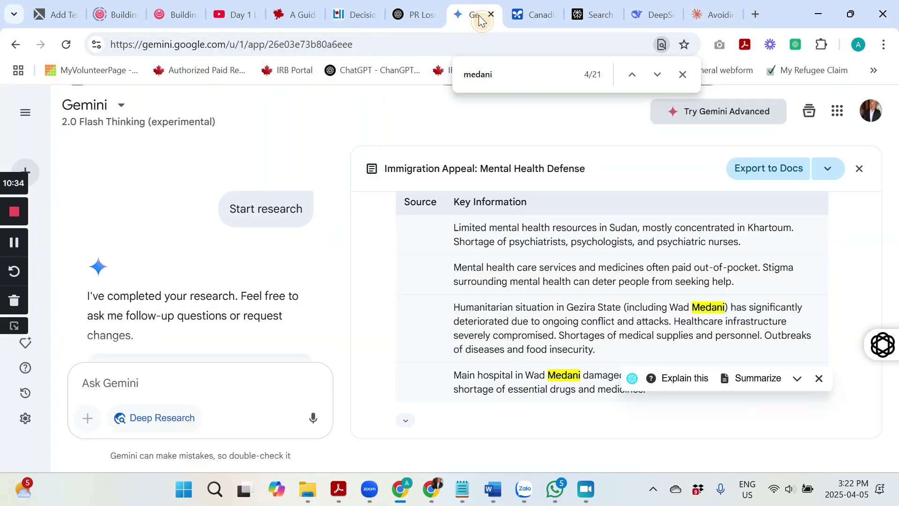
{"action": "left_click", "coordinate": [417, 14]}
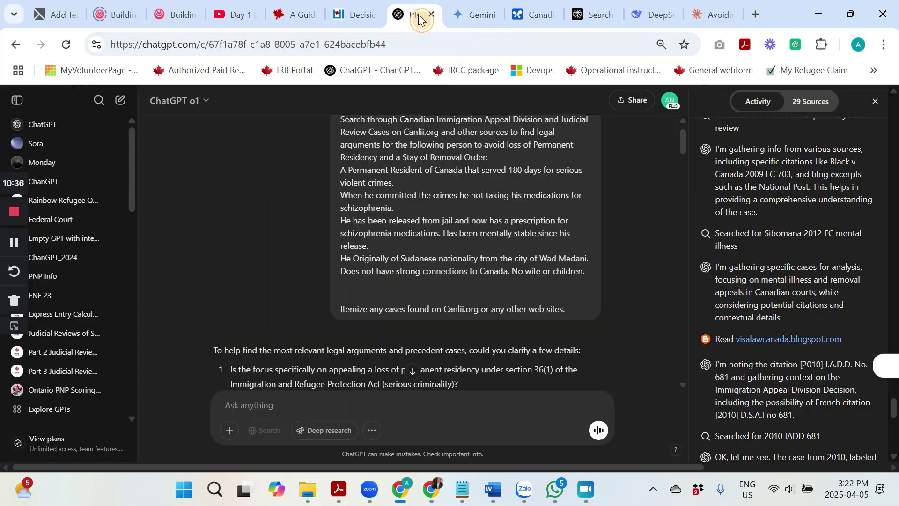
{"action": "left_click", "coordinate": [476, 17]}
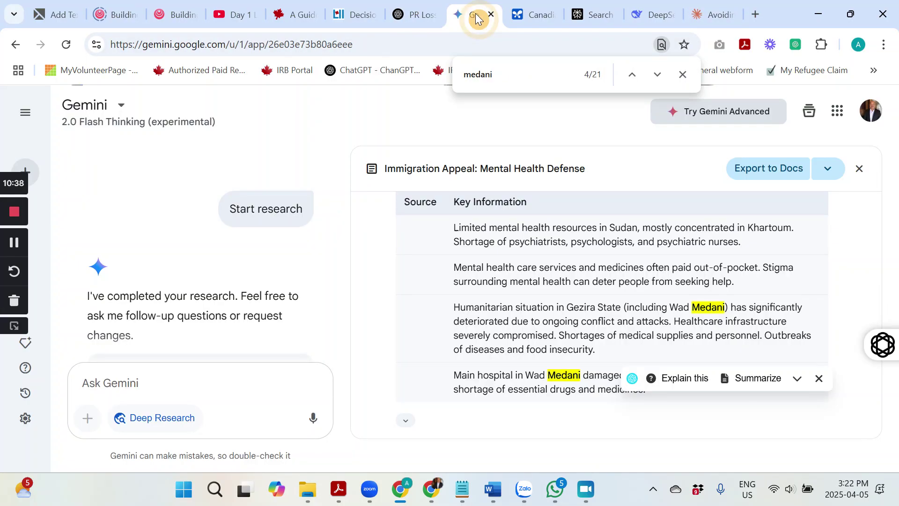
{"action": "left_click", "coordinate": [417, 17]}
{"action": "left_click", "coordinate": [468, 15]}
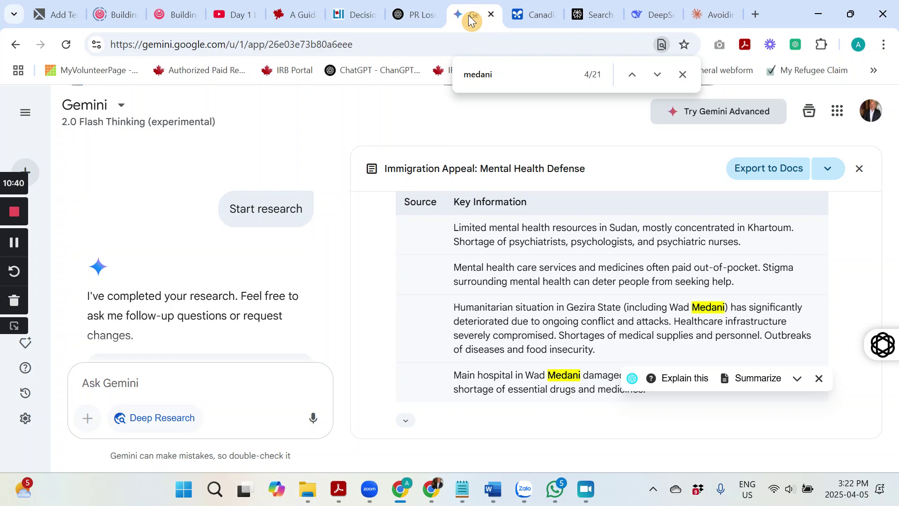
{"action": "left_click", "coordinate": [699, 16]}
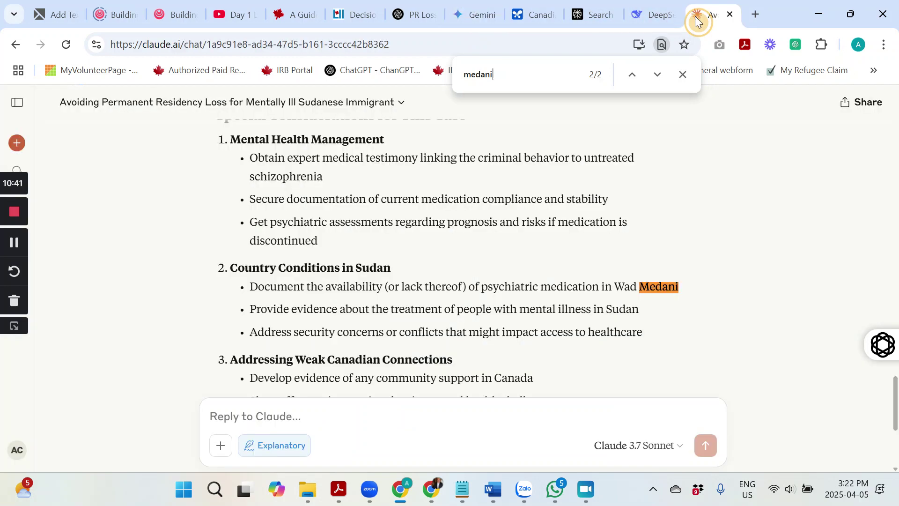
{"action": "left_click", "coordinate": [475, 14]}
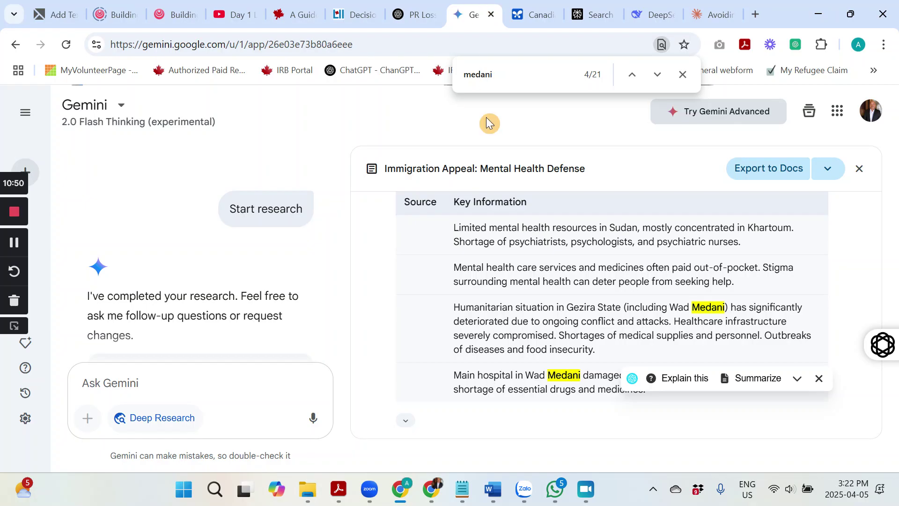
- Switch to Notepad to view the original Canlii research prompt
{"action": "left_click", "coordinate": [463, 487]}
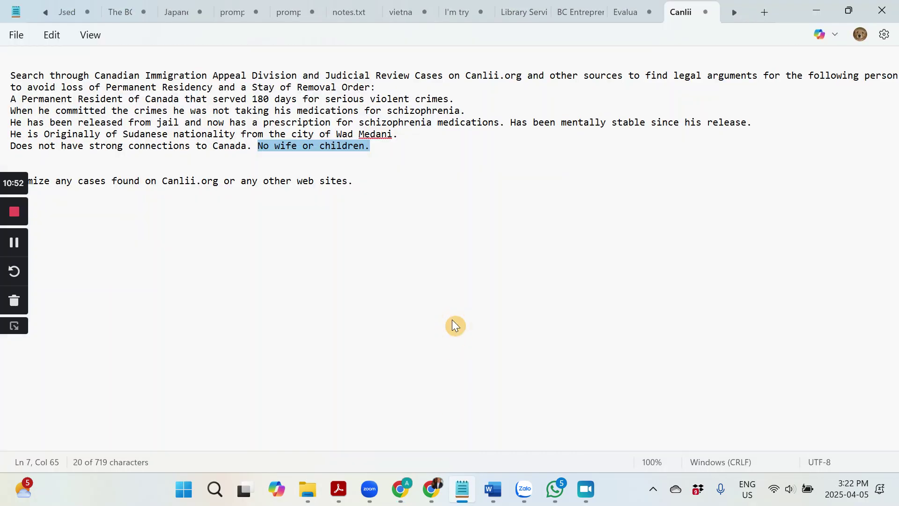